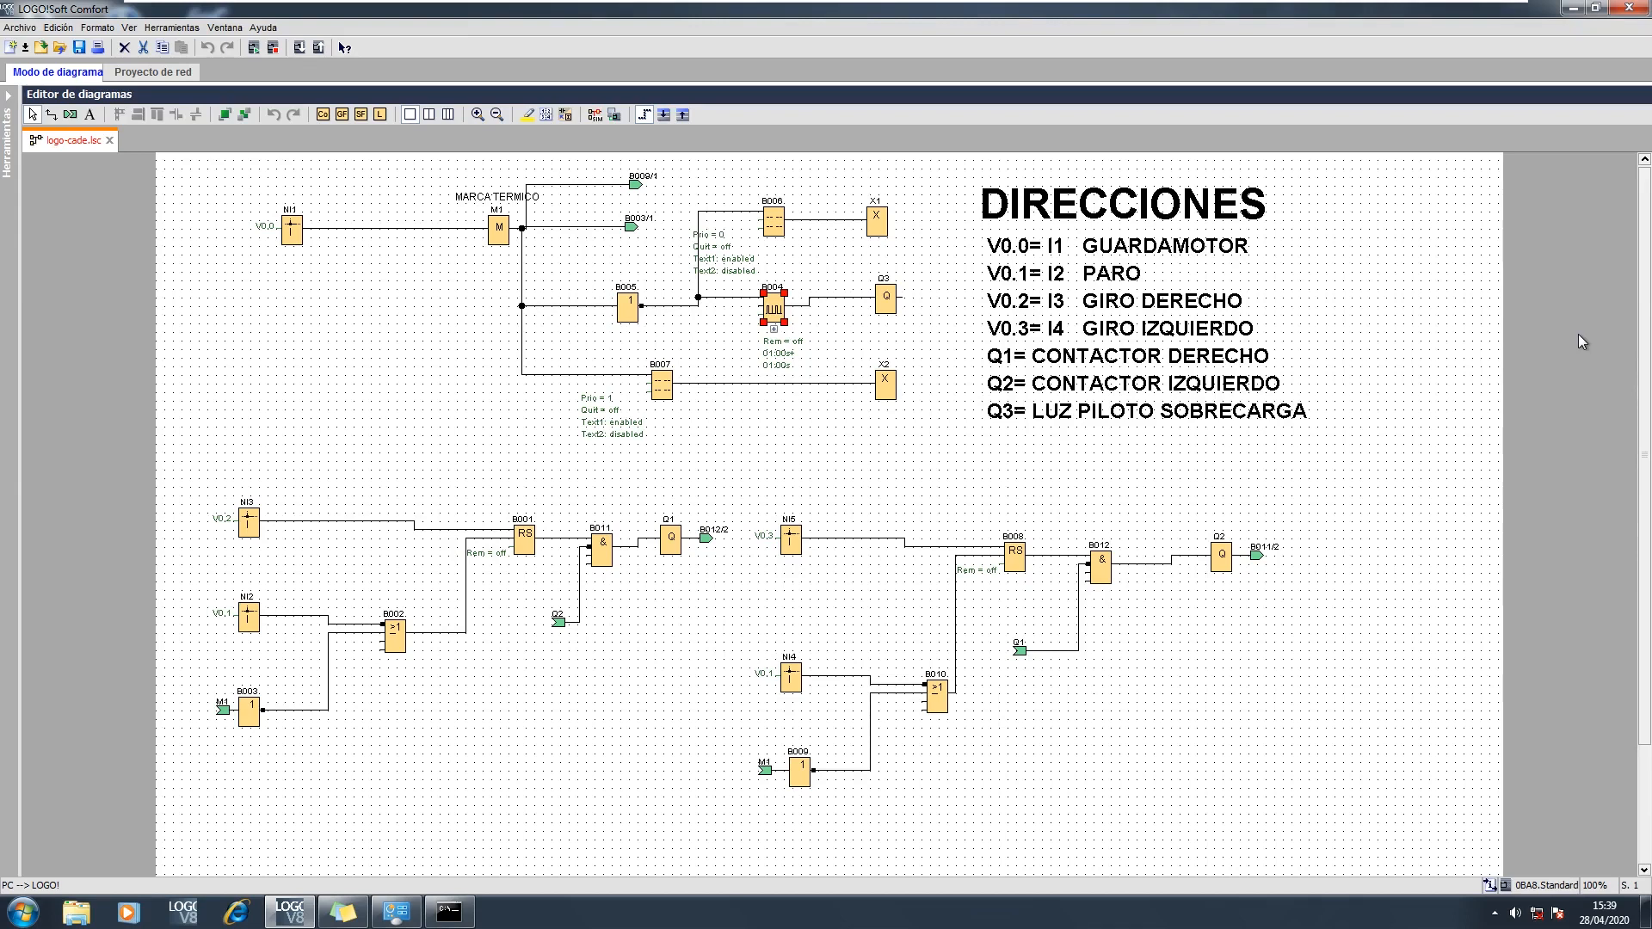
Step: Connect the TP-Link USB 10/100/1000 LAN adapter to the virtual machine W7x32 TIA V13_SP1_LAB15_FIO_TODO_ FULL
{"action": "mouse_move", "coordinate": [1213, 3]}
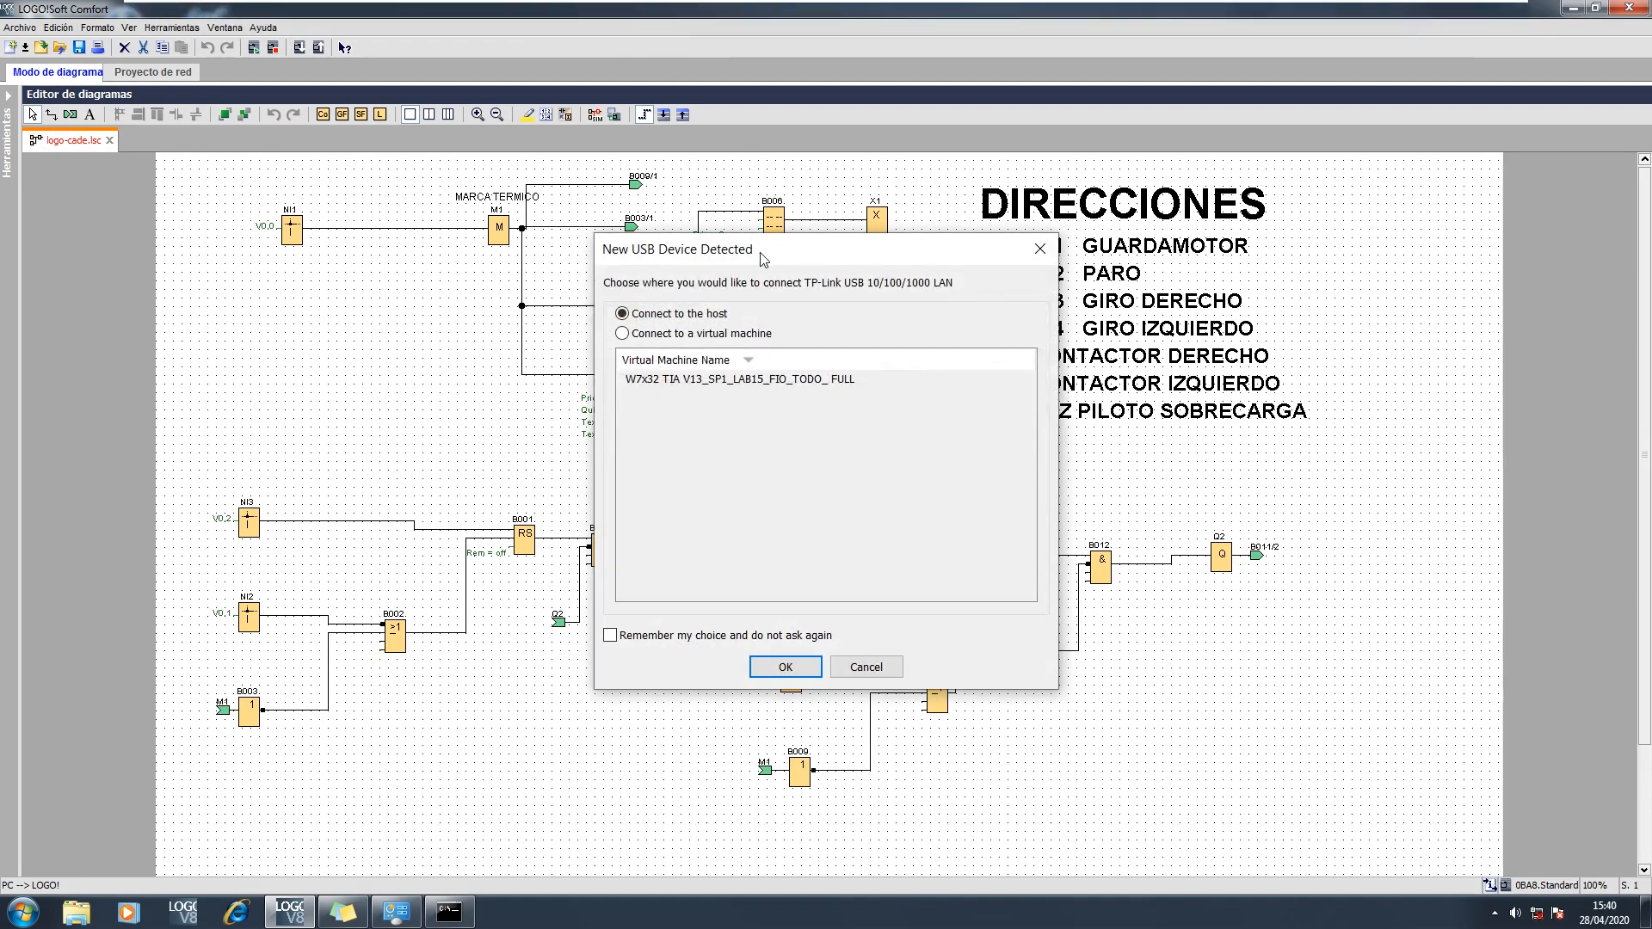
{"action": "left_click", "coordinate": [649, 333]}
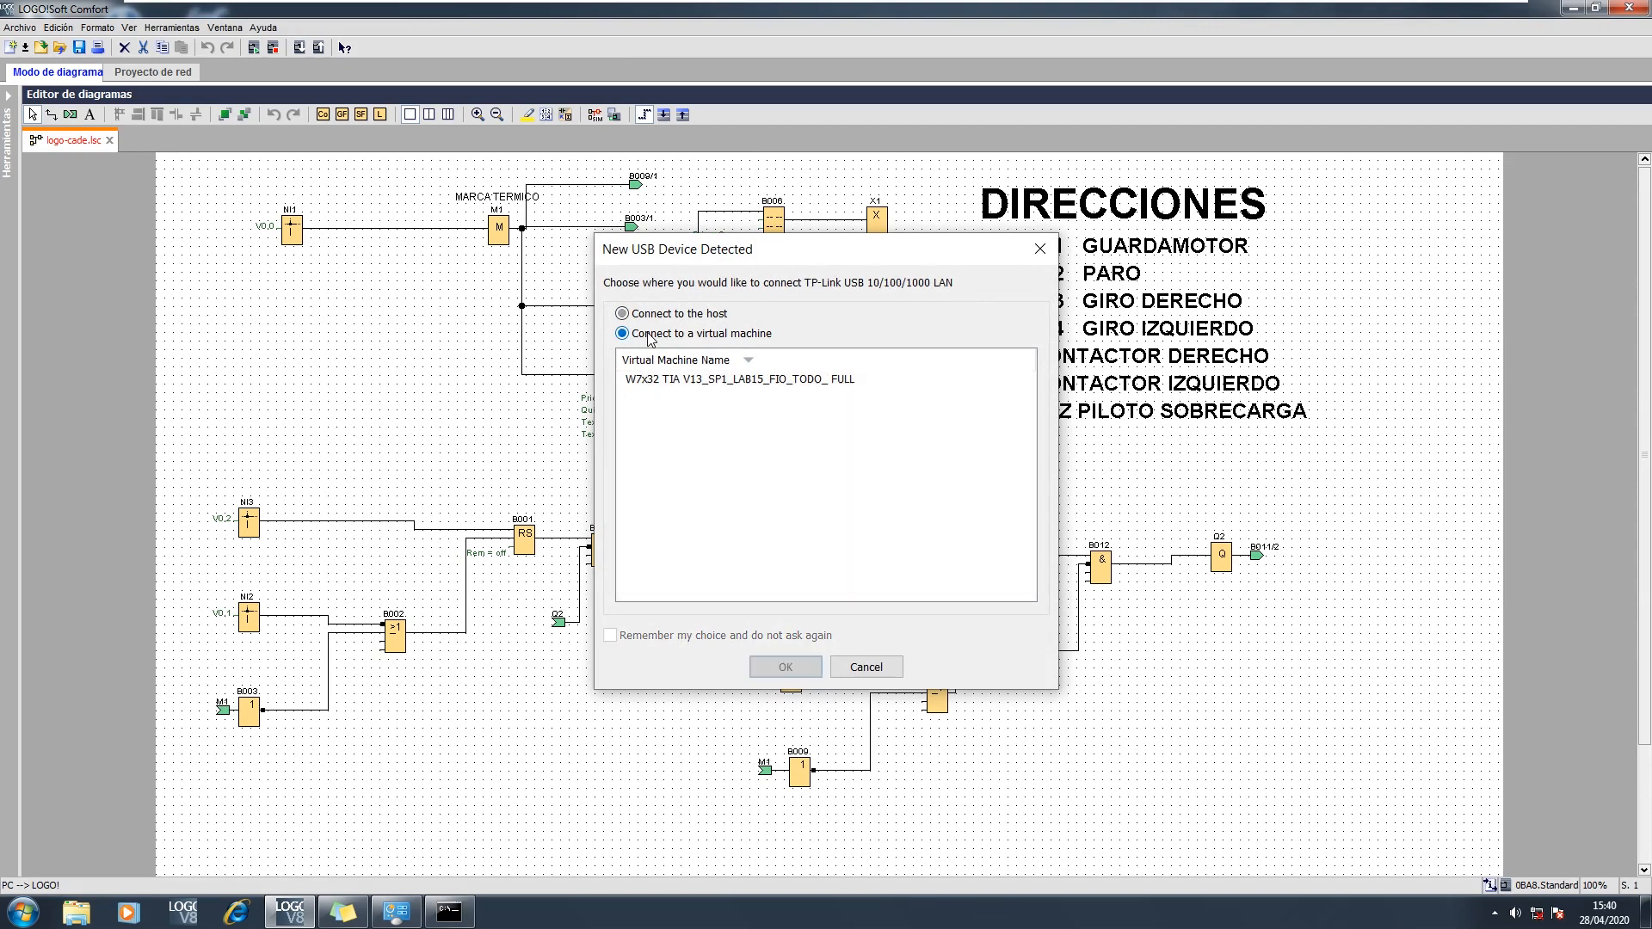
{"action": "double_click", "coordinate": [696, 381]}
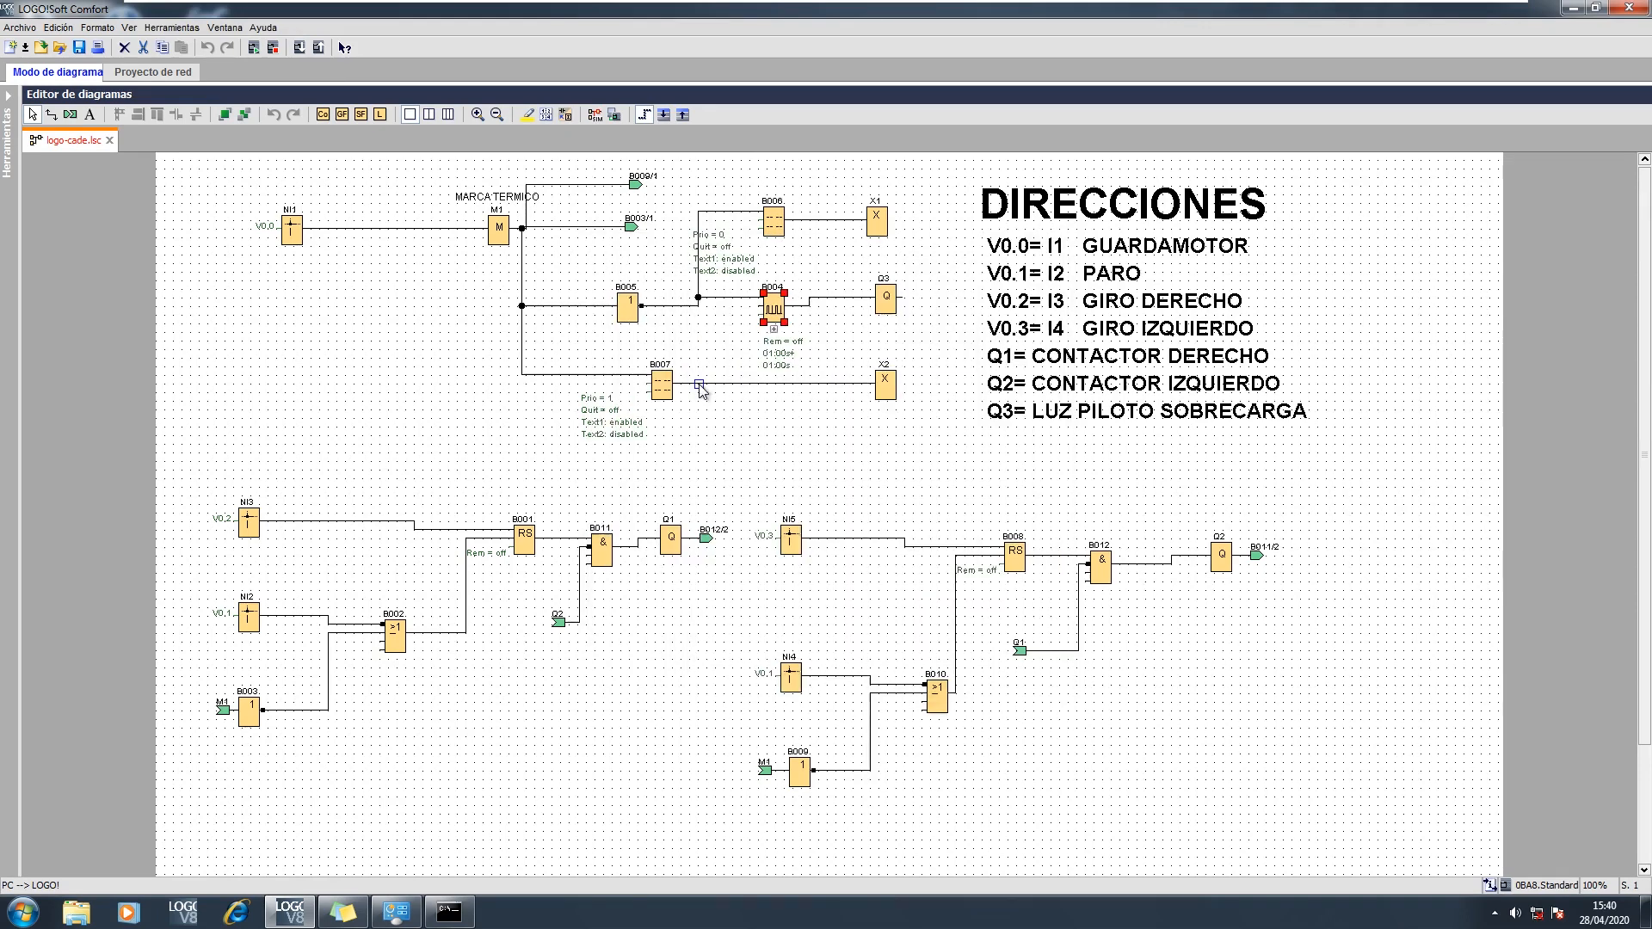
{"action": "left_click", "coordinate": [662, 334]}
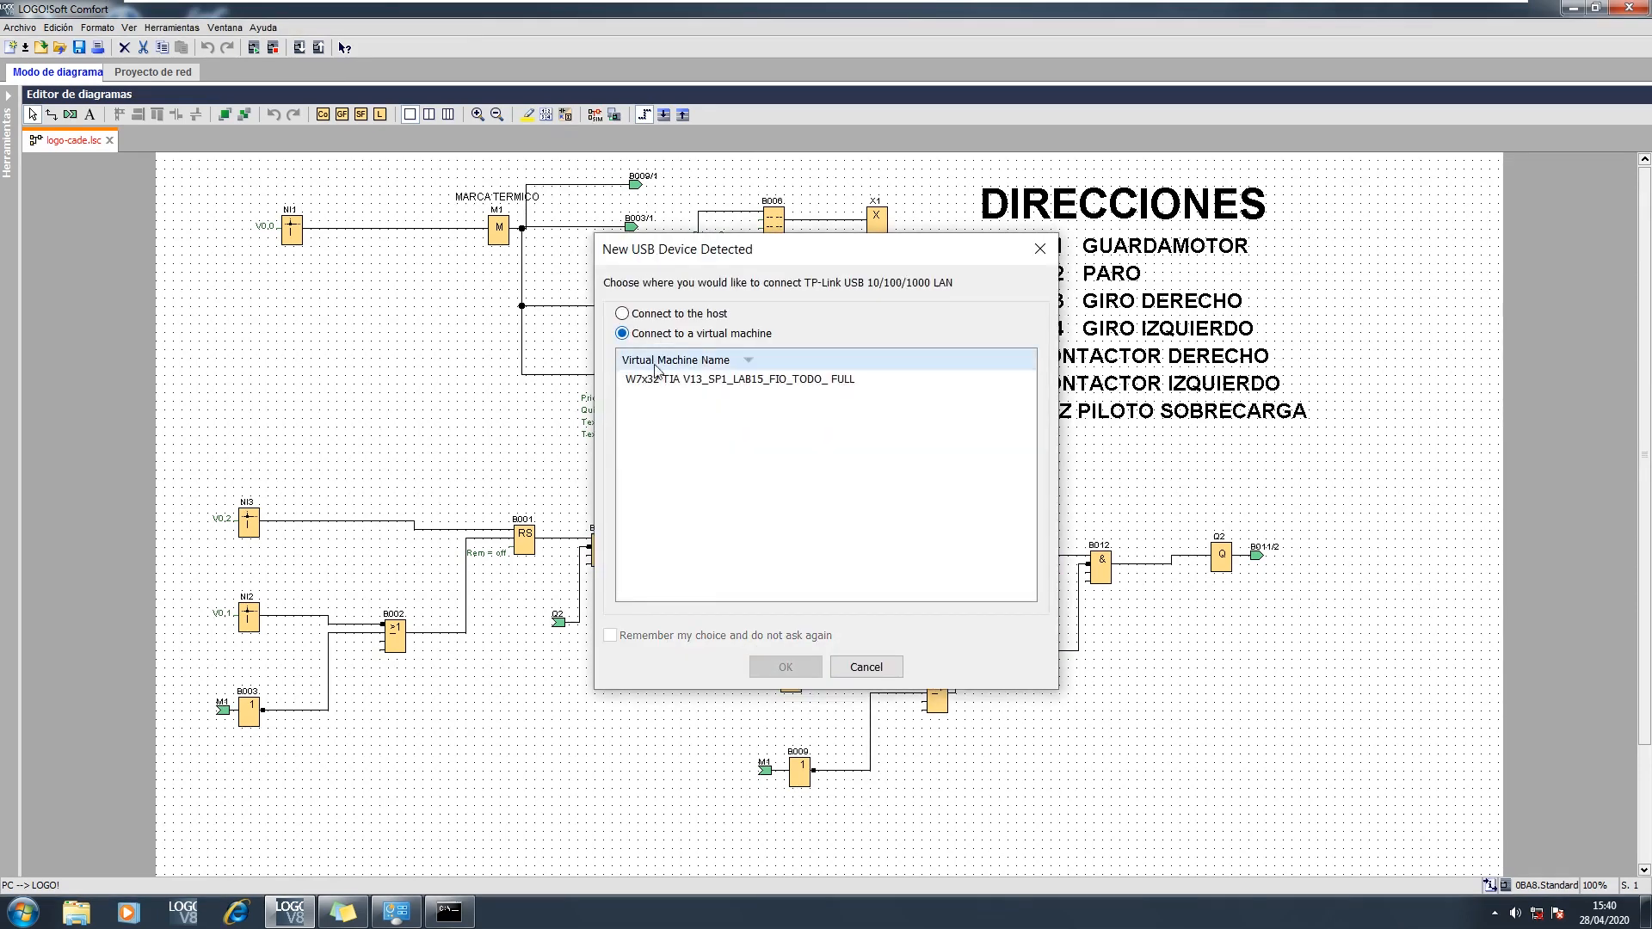
{"action": "left_click", "coordinate": [659, 379]}
{"action": "left_click", "coordinate": [783, 668]}
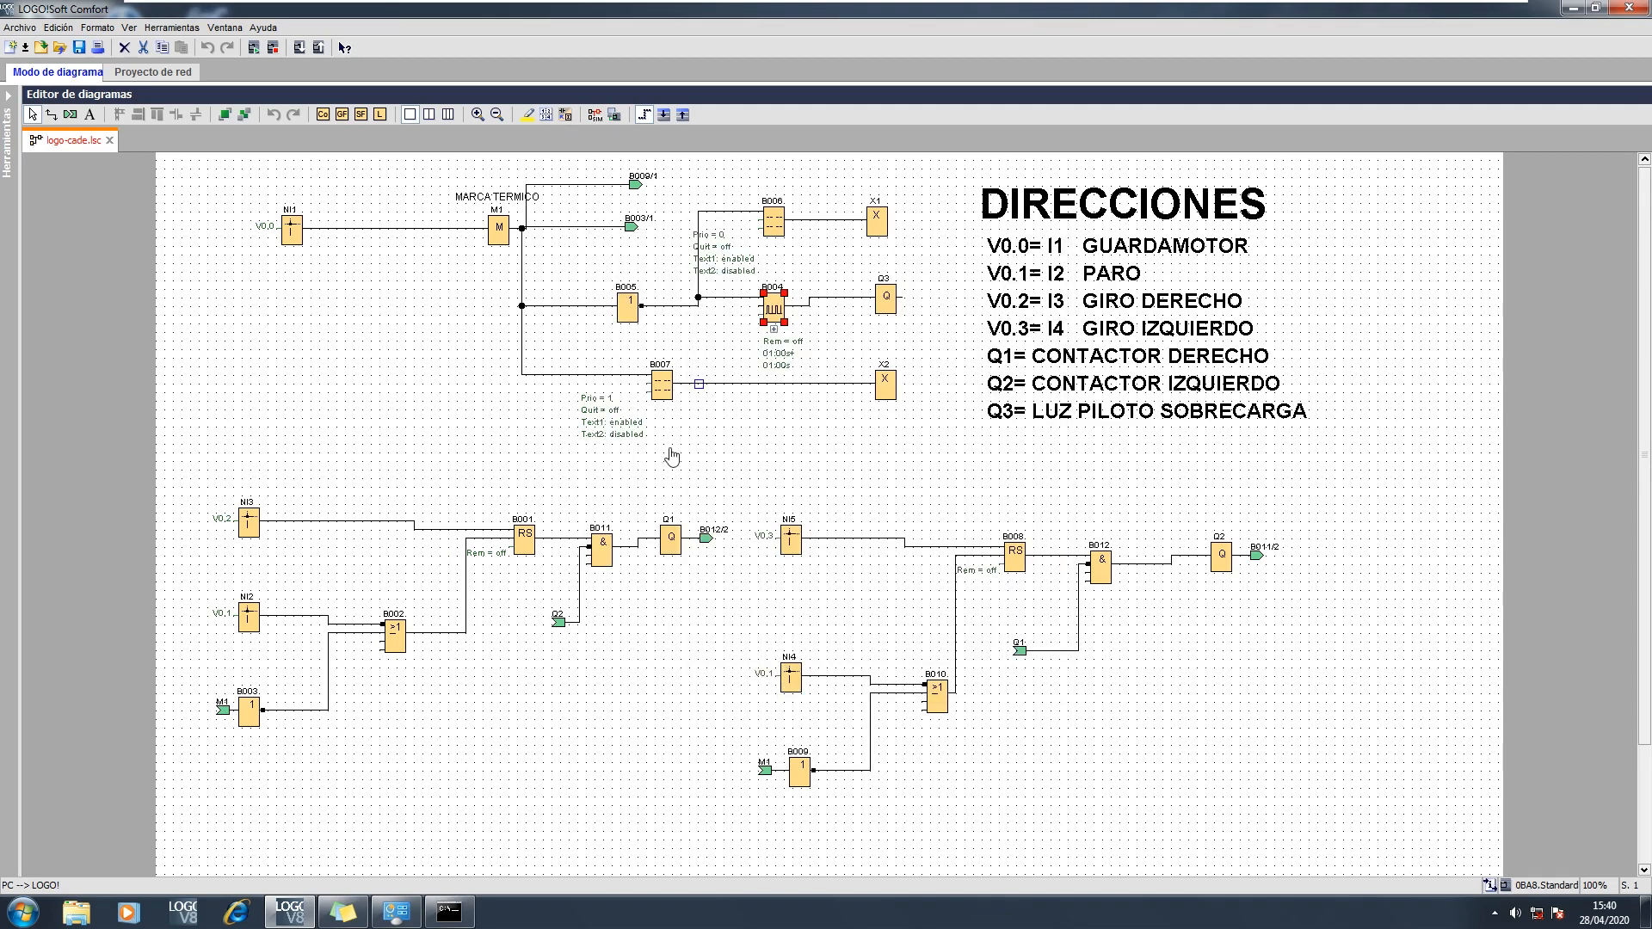
Step: Check the connection options of the TP-Link USB 10/100/1000 LAN adapter among the virtual machine's removable devices
{"action": "mouse_move", "coordinate": [390, 7]}
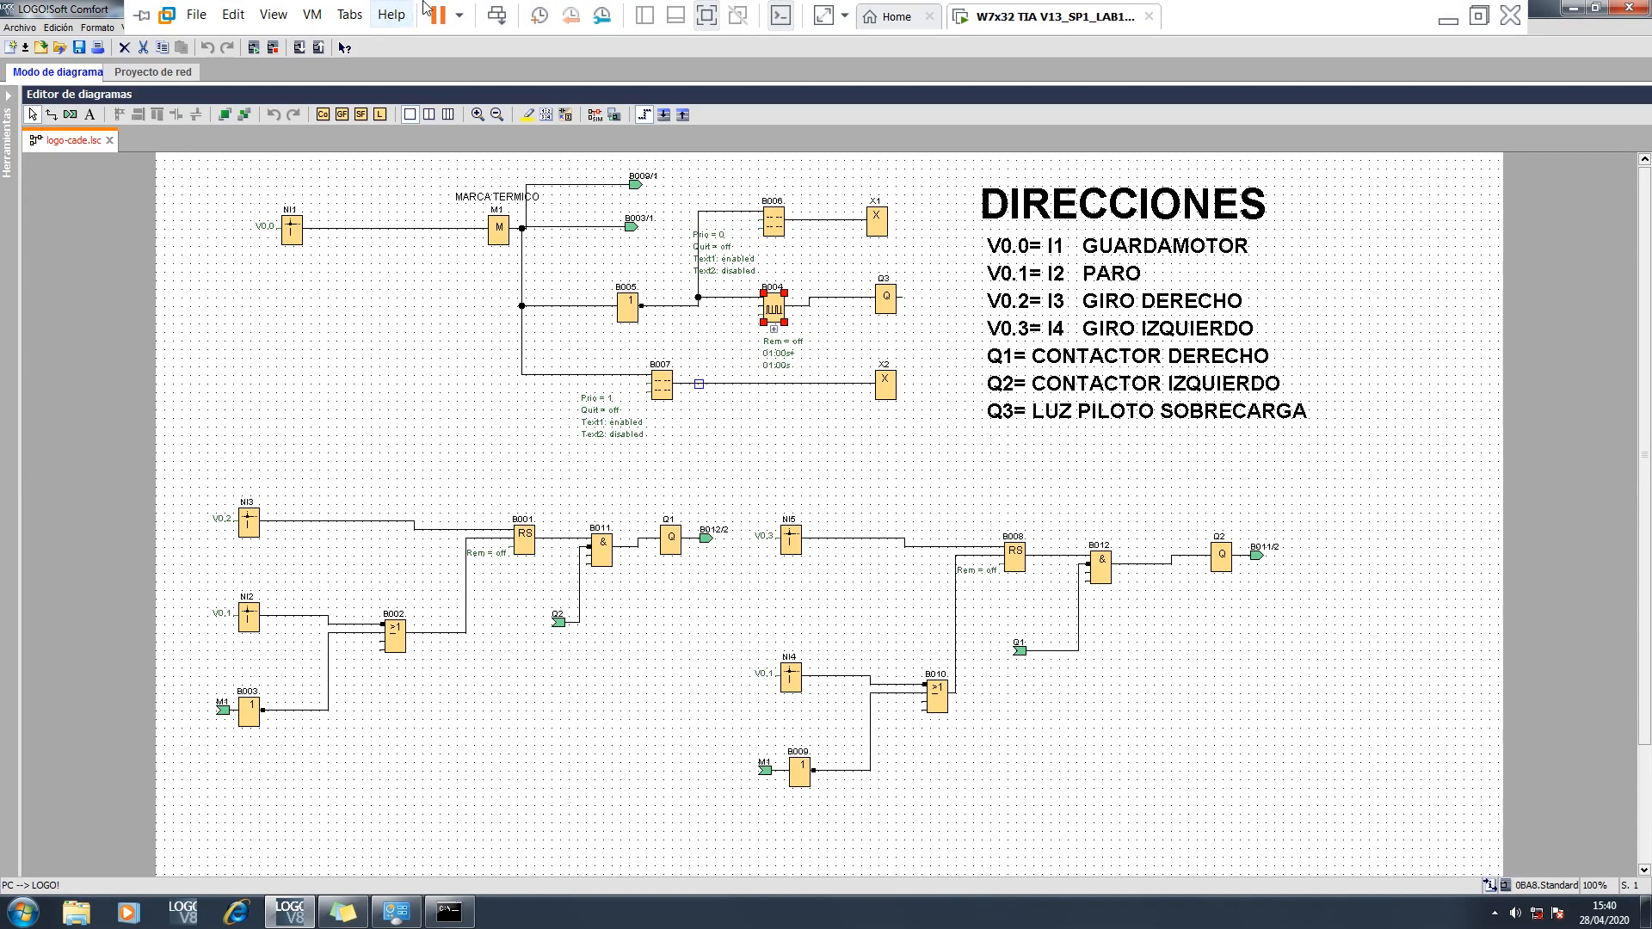
{"action": "left_click", "coordinate": [313, 15]}
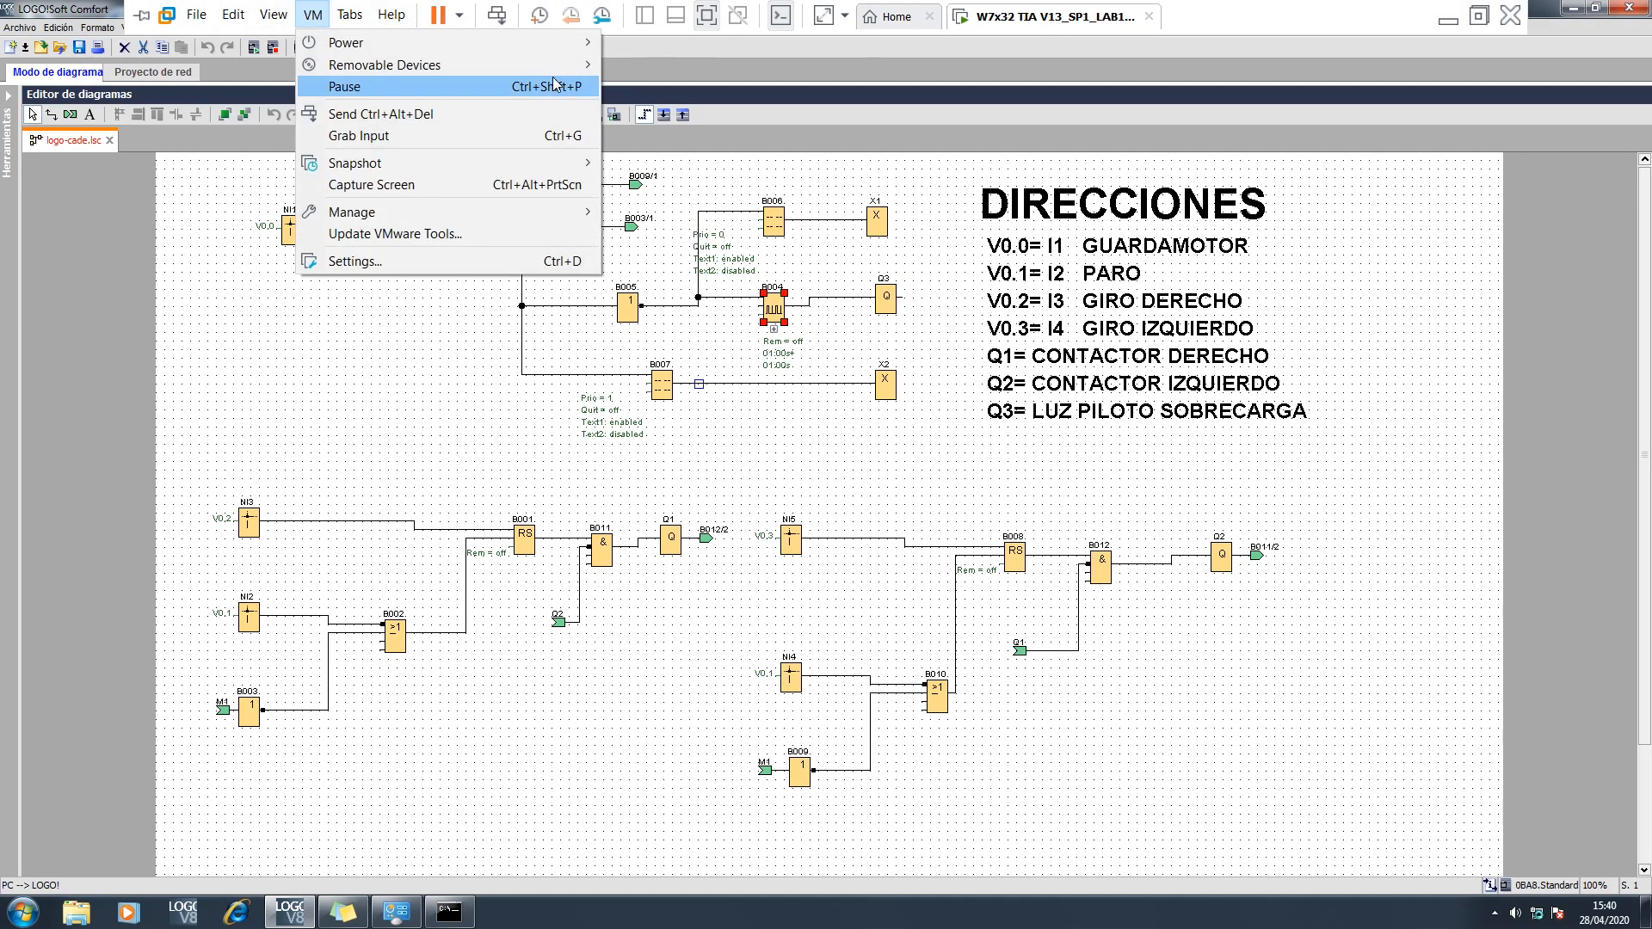
{"action": "mouse_move", "coordinate": [563, 66]}
{"action": "mouse_move", "coordinate": [741, 173]}
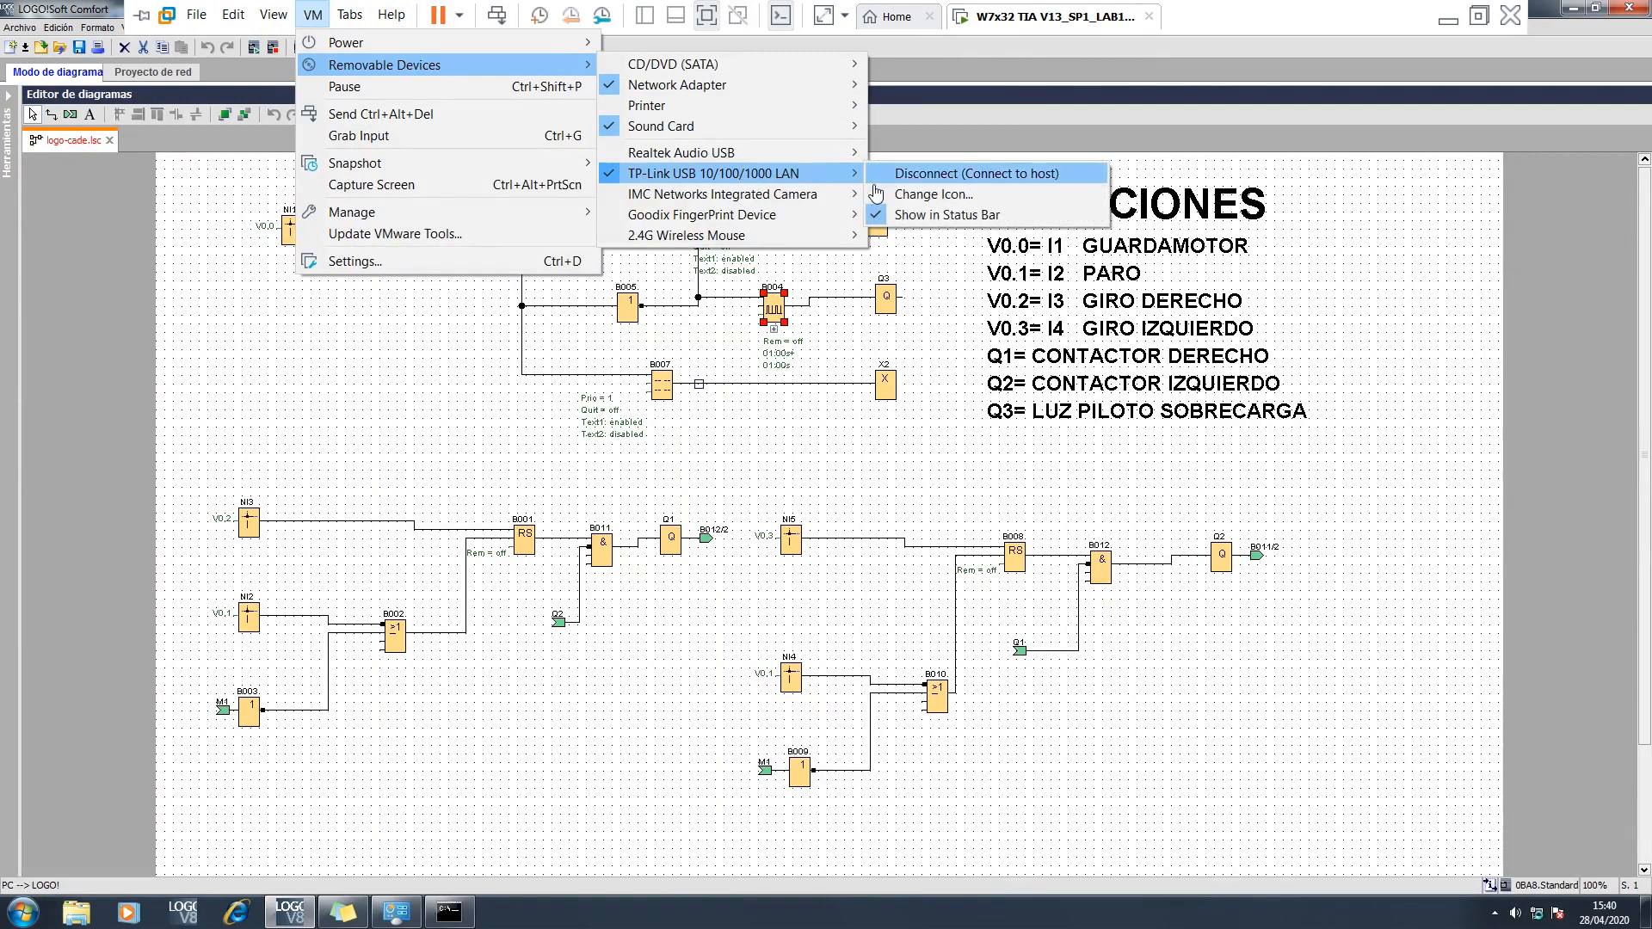
{"action": "left_click", "coordinate": [972, 173]}
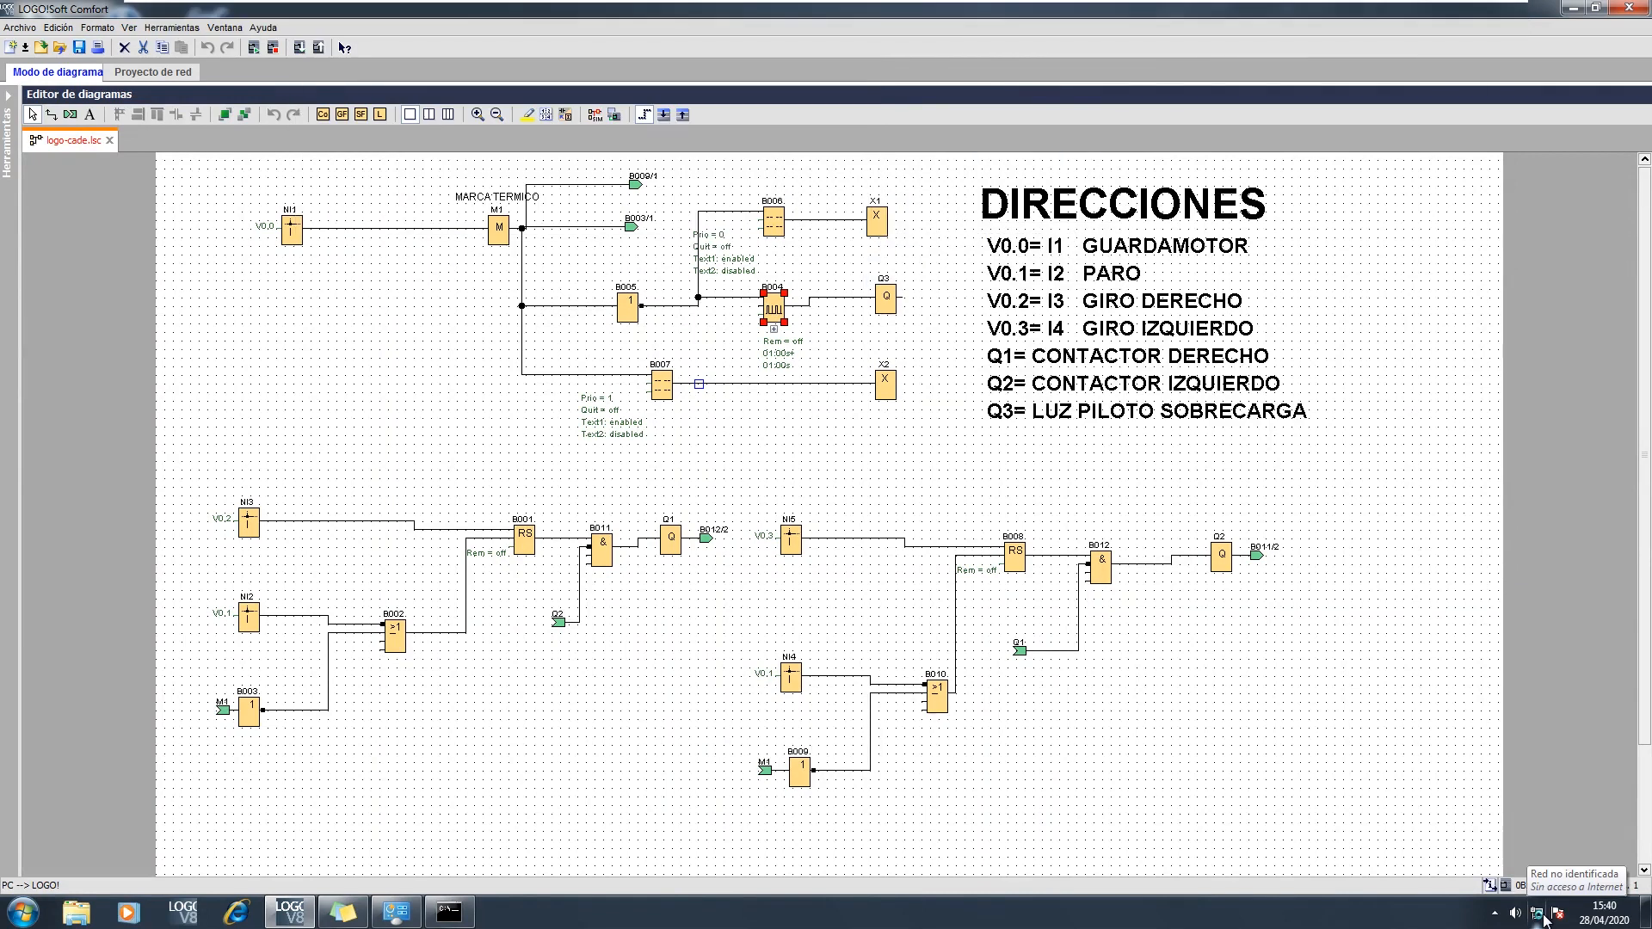
Step: Review the TCP/IPv4 properties of the TP-Link adapter's connection, Conexión de área local 4, and close the network settings
{"action": "right_click", "coordinate": [1540, 916]}
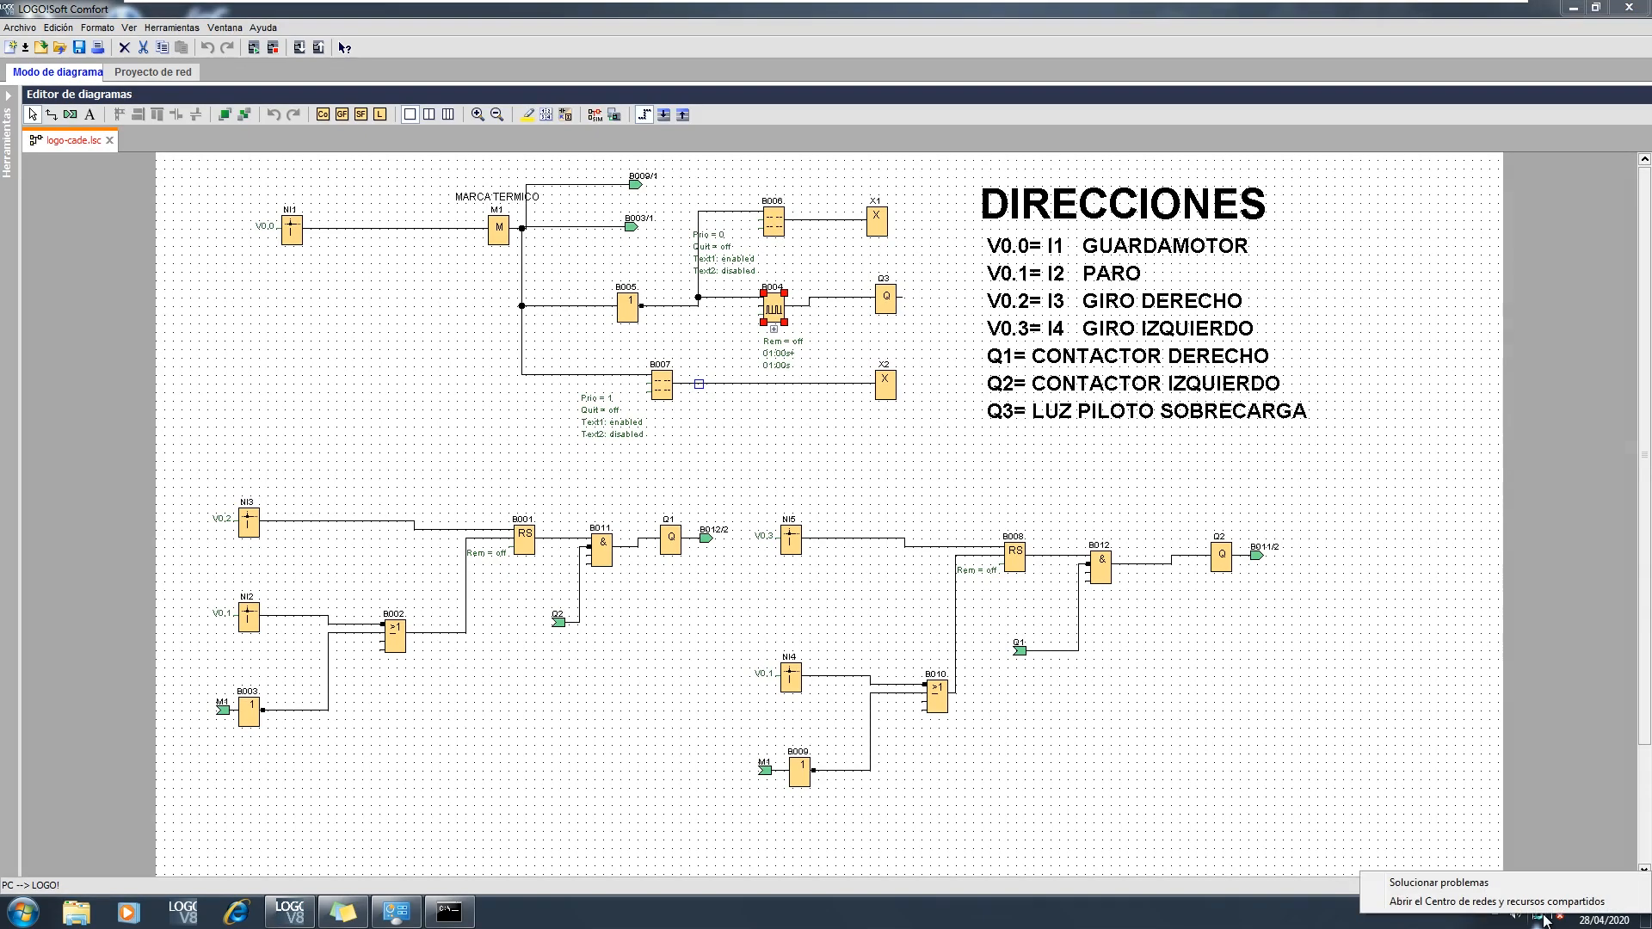
{"action": "left_click", "coordinate": [1521, 905]}
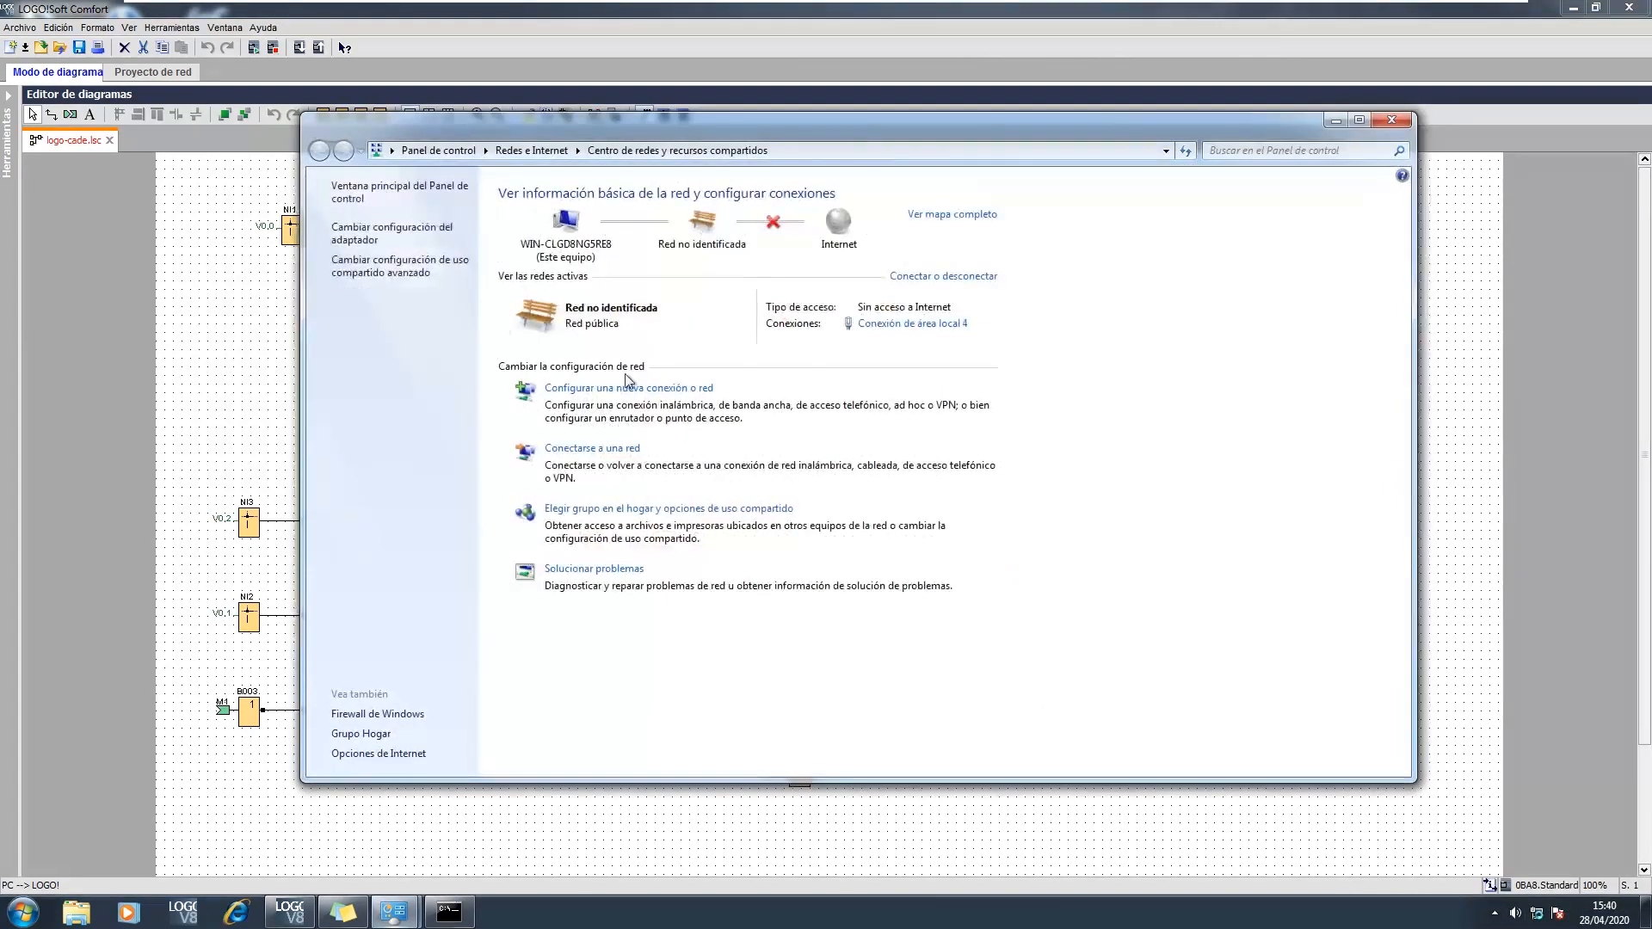
{"action": "left_click", "coordinate": [341, 237]}
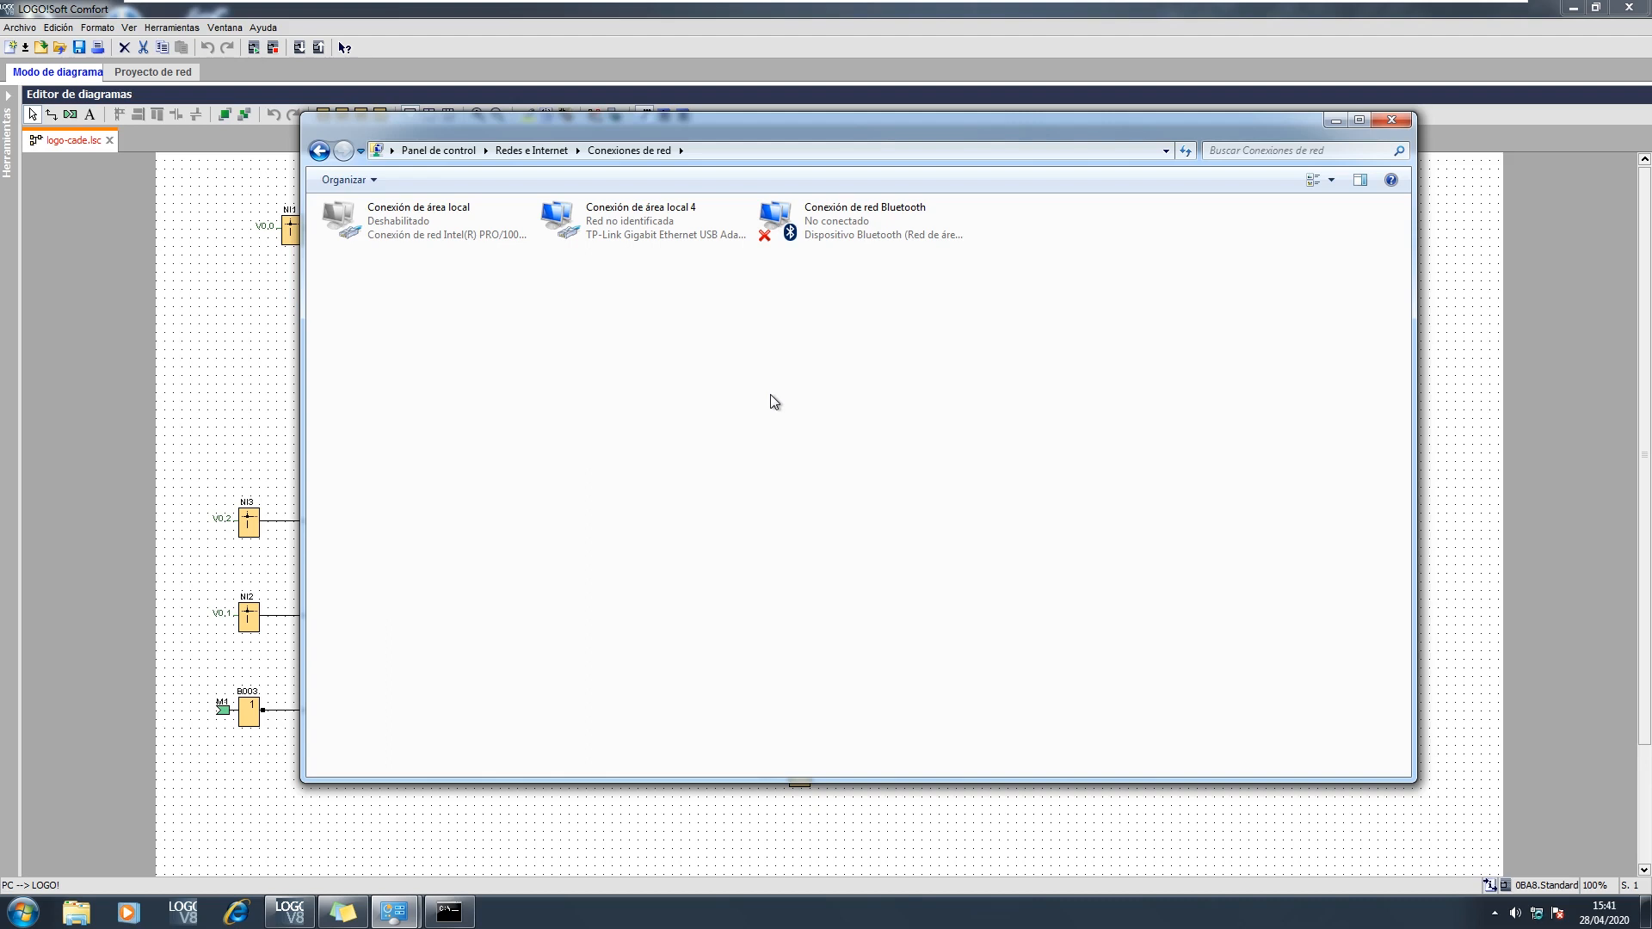
{"action": "right_click", "coordinate": [636, 247]}
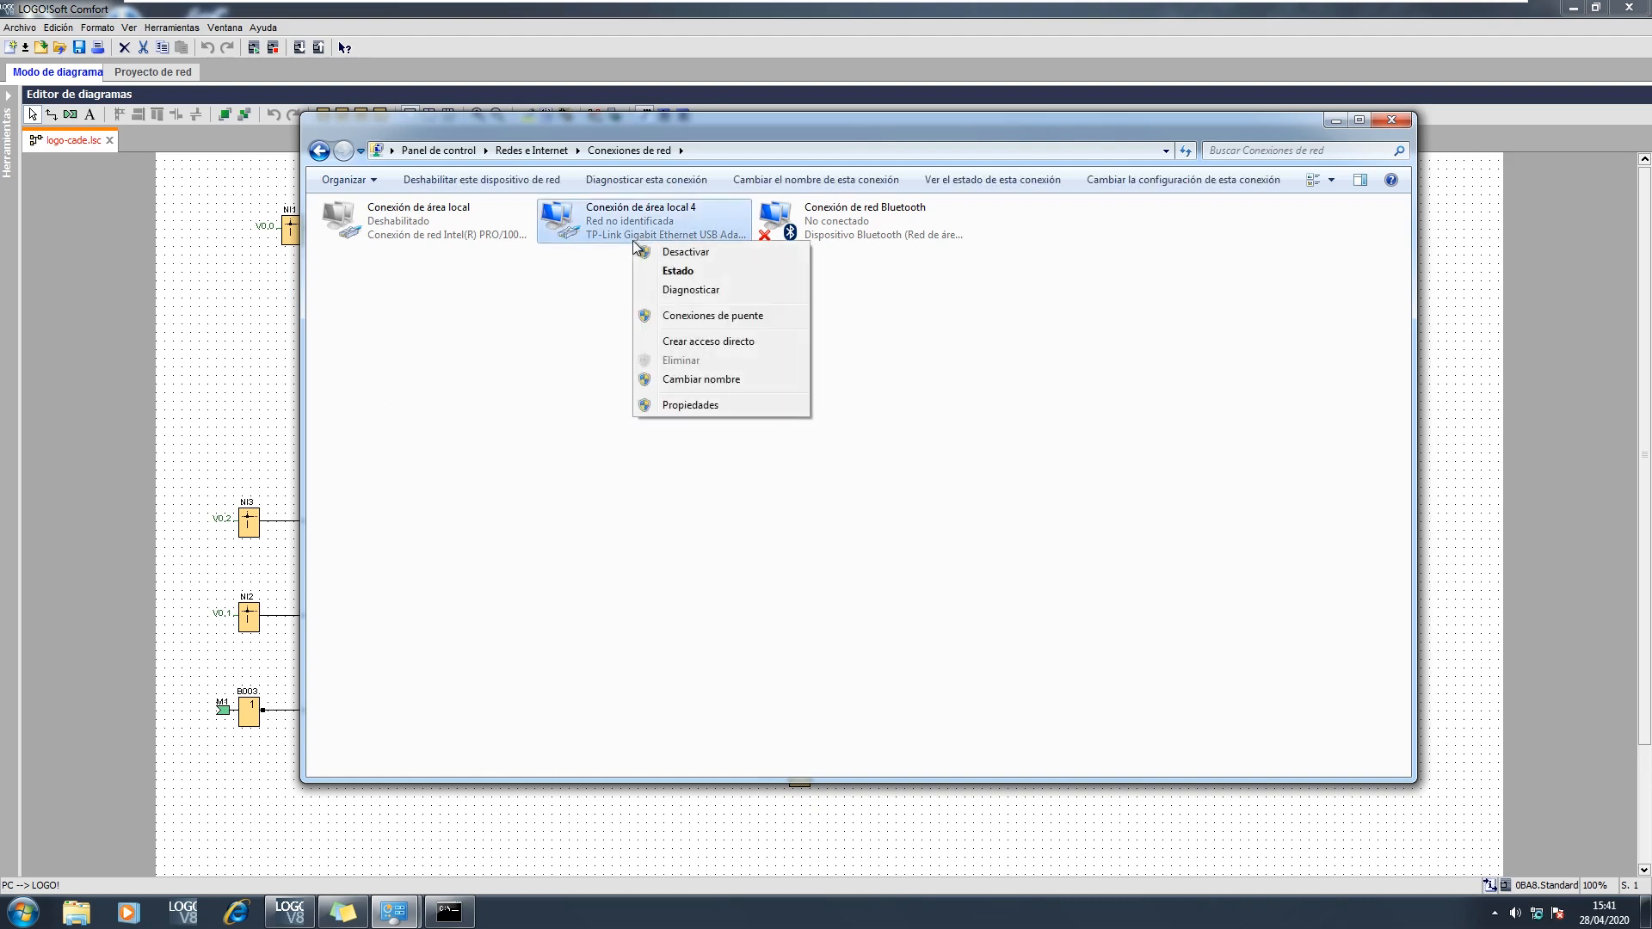
{"action": "left_click", "coordinate": [721, 405]}
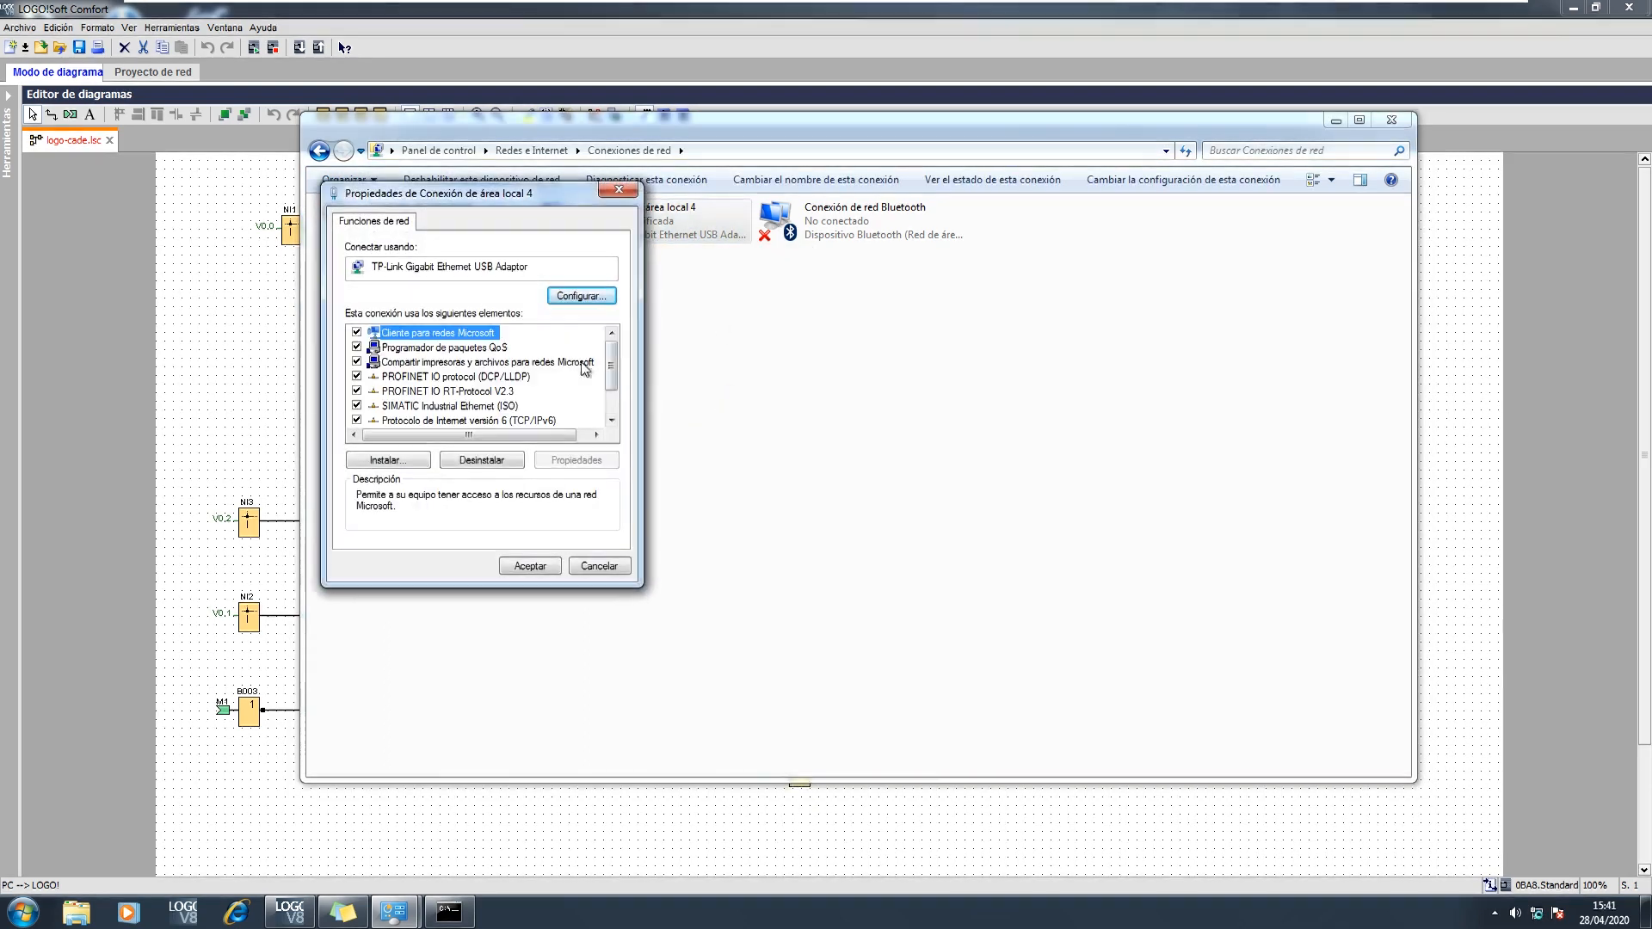
{"action": "scroll", "coordinate": [612, 405], "scroll_direction": "down", "scroll_amount": 1}
{"action": "double_click", "coordinate": [516, 391]}
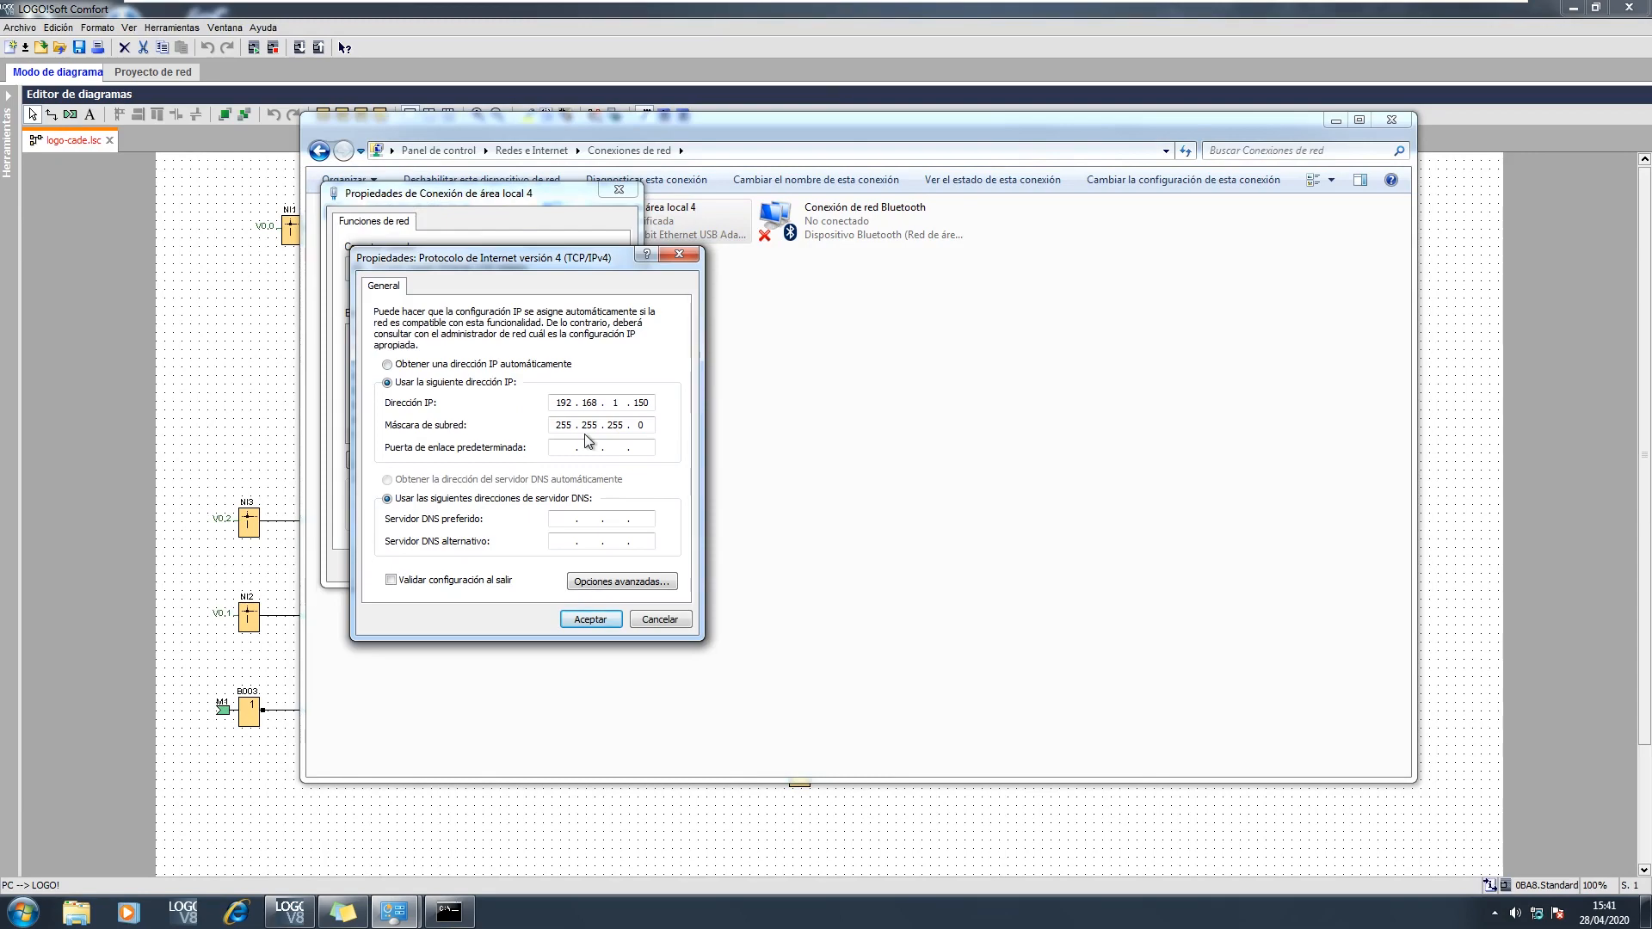
{"action": "left_click", "coordinate": [591, 620]}
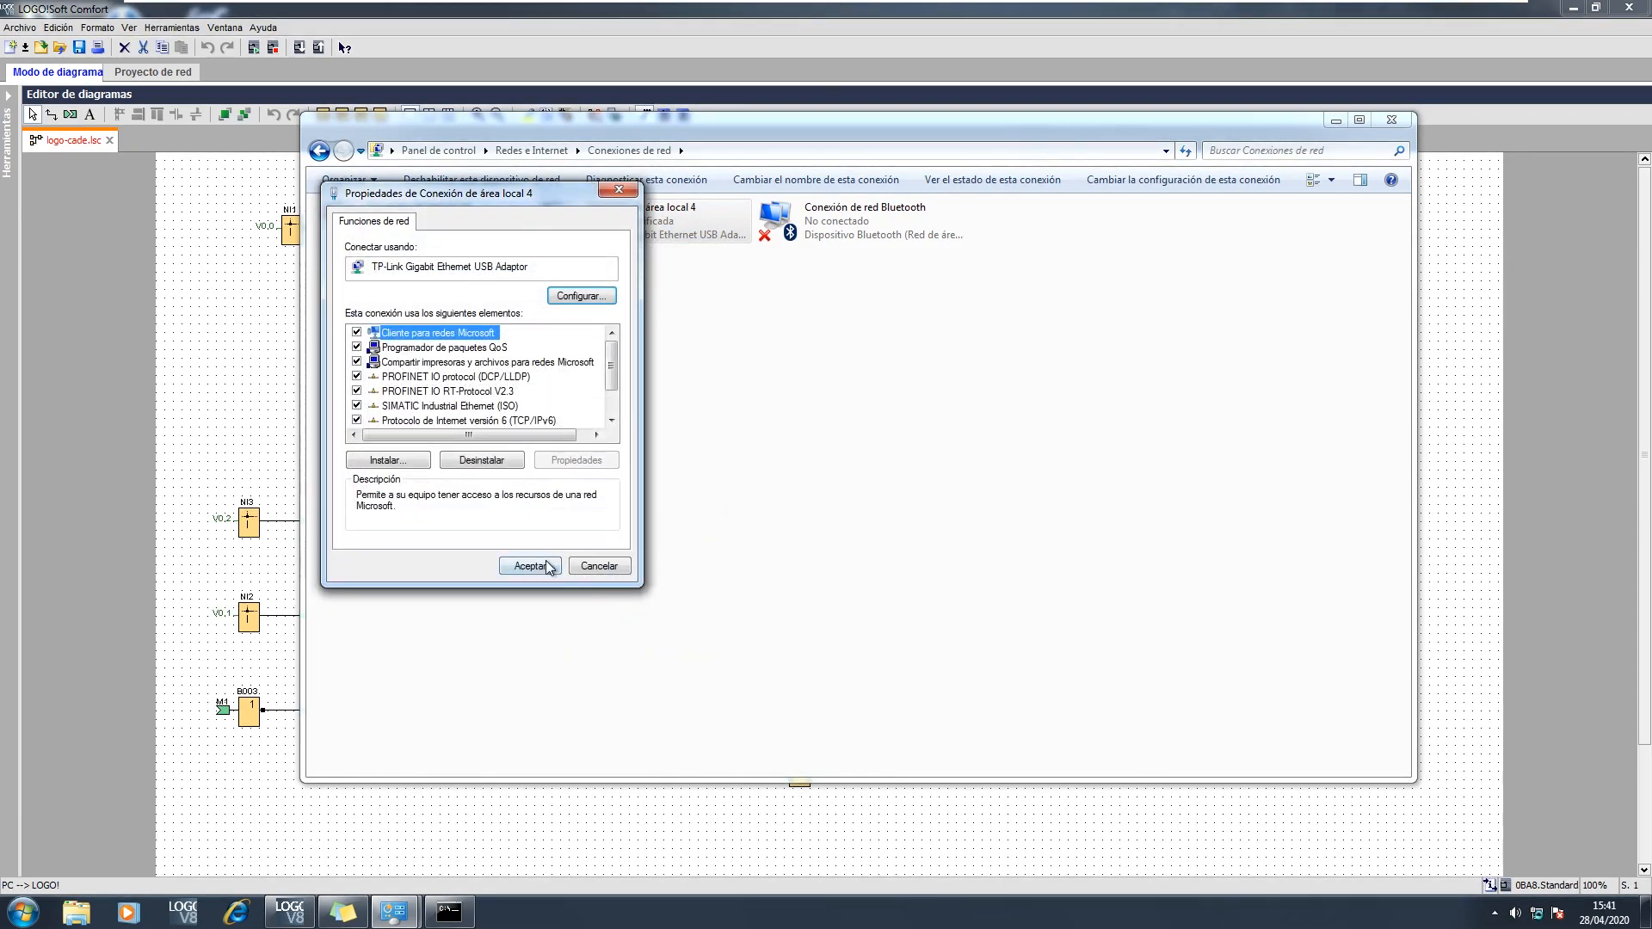
{"action": "left_click", "coordinate": [529, 566]}
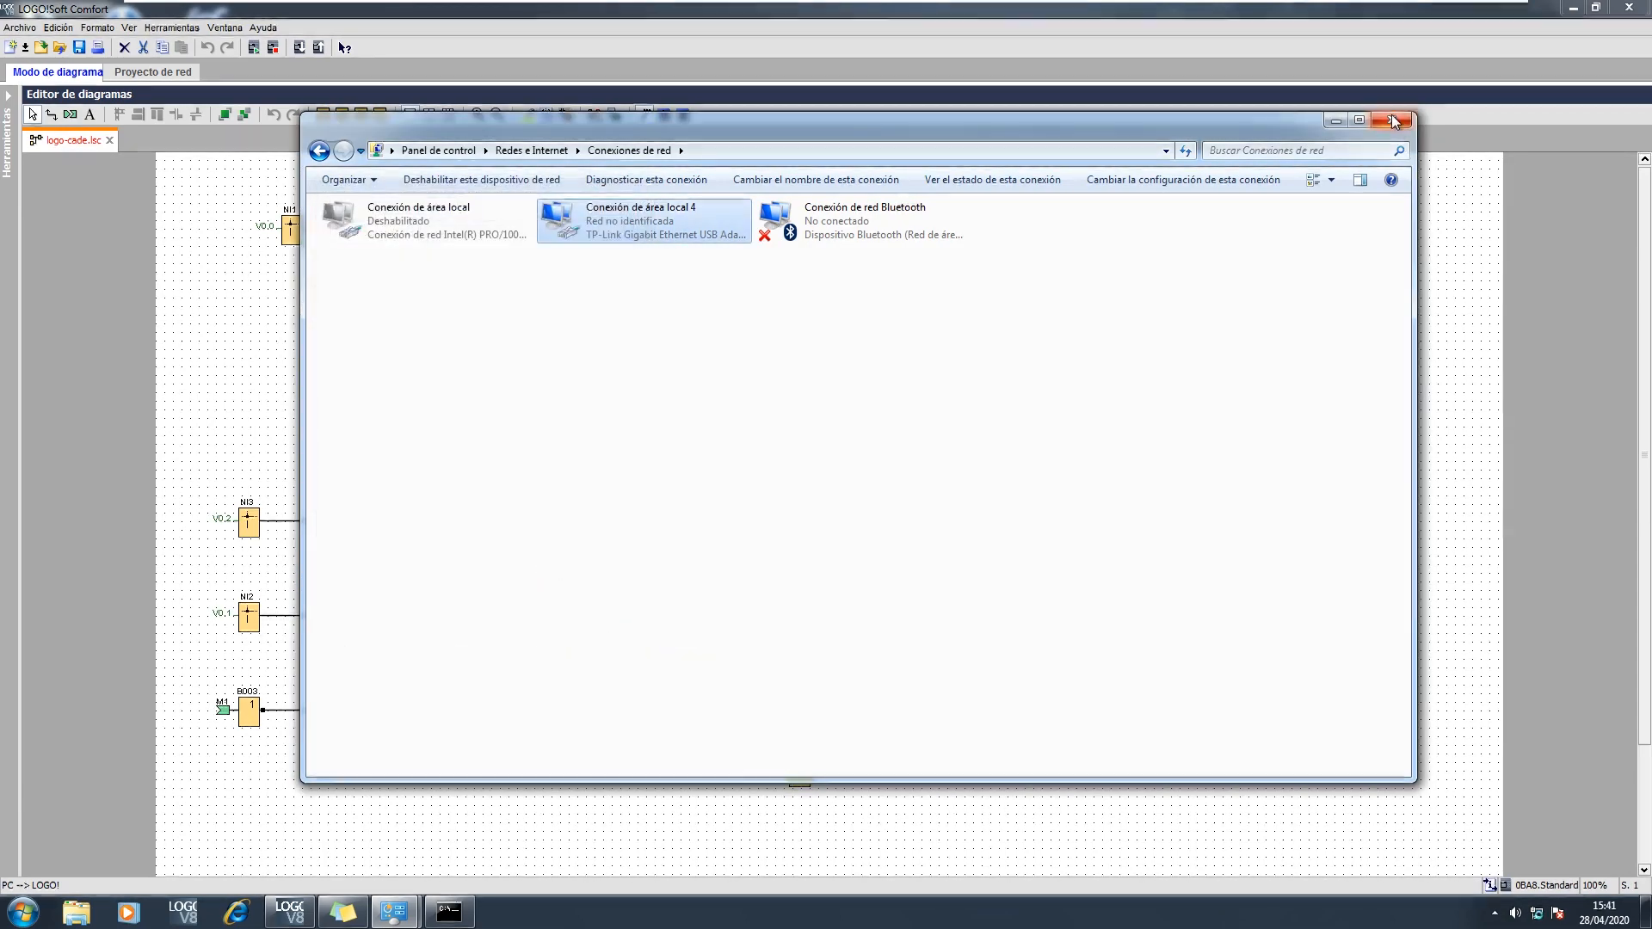
{"action": "left_click", "coordinate": [1394, 120]}
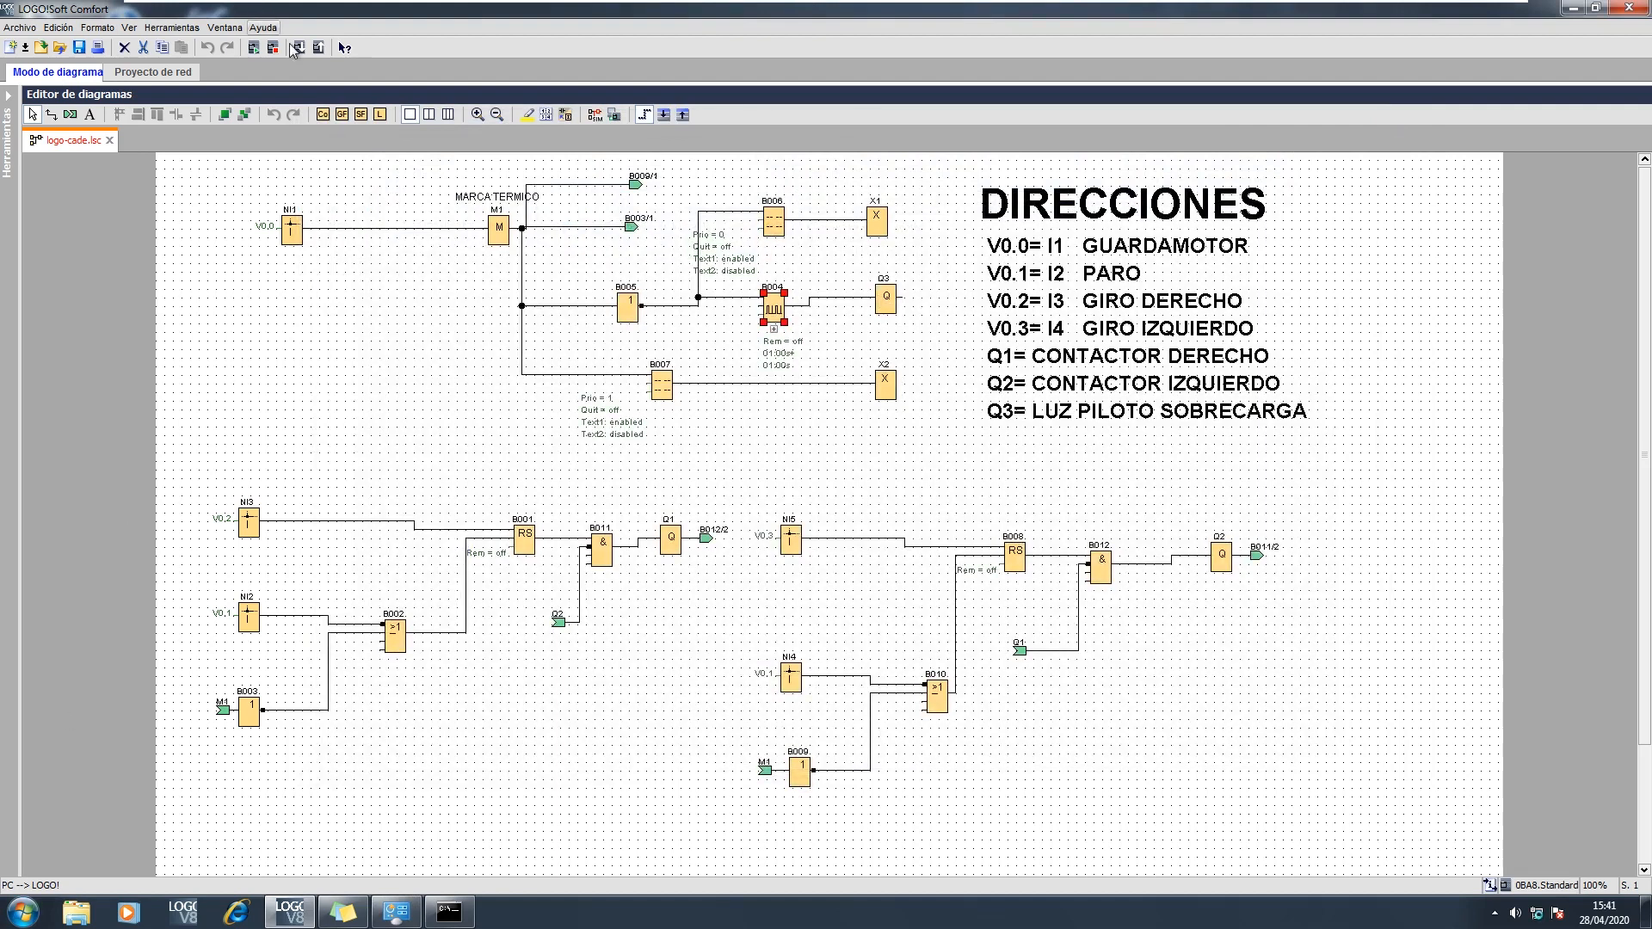
Step: Open a Windows command prompt and ping 192.168.1.3
{"action": "left_click", "coordinate": [22, 910]}
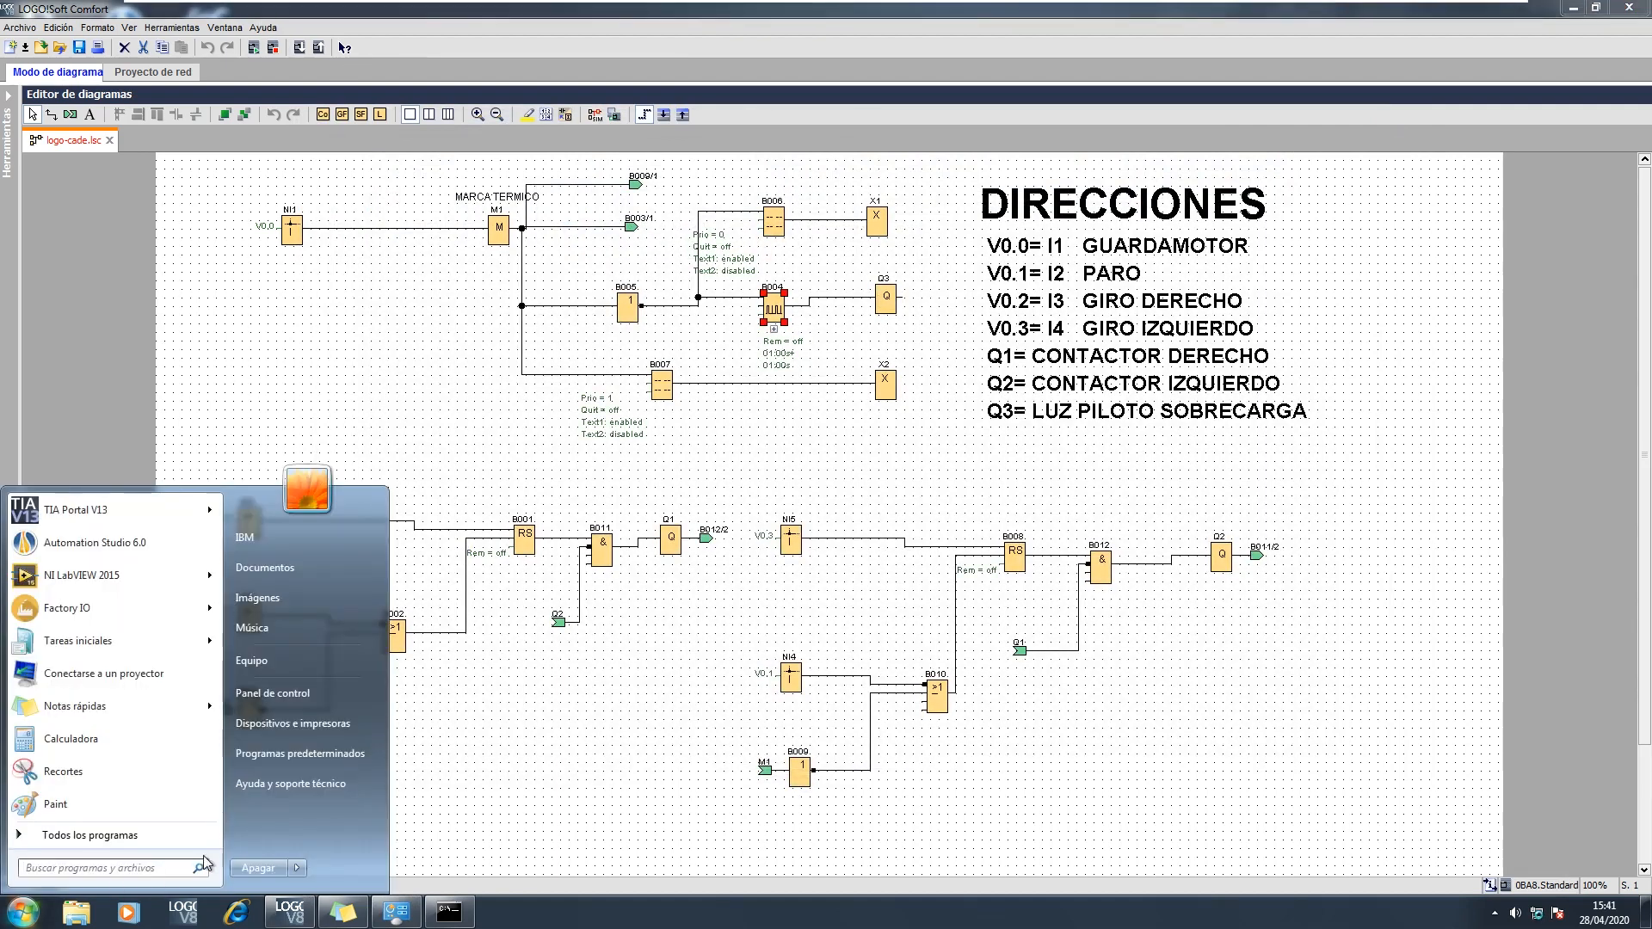
{"action": "left_click", "coordinate": [169, 870]}
{"action": "type", "text": "cmd"}
{"action": "key", "text": "Return"}
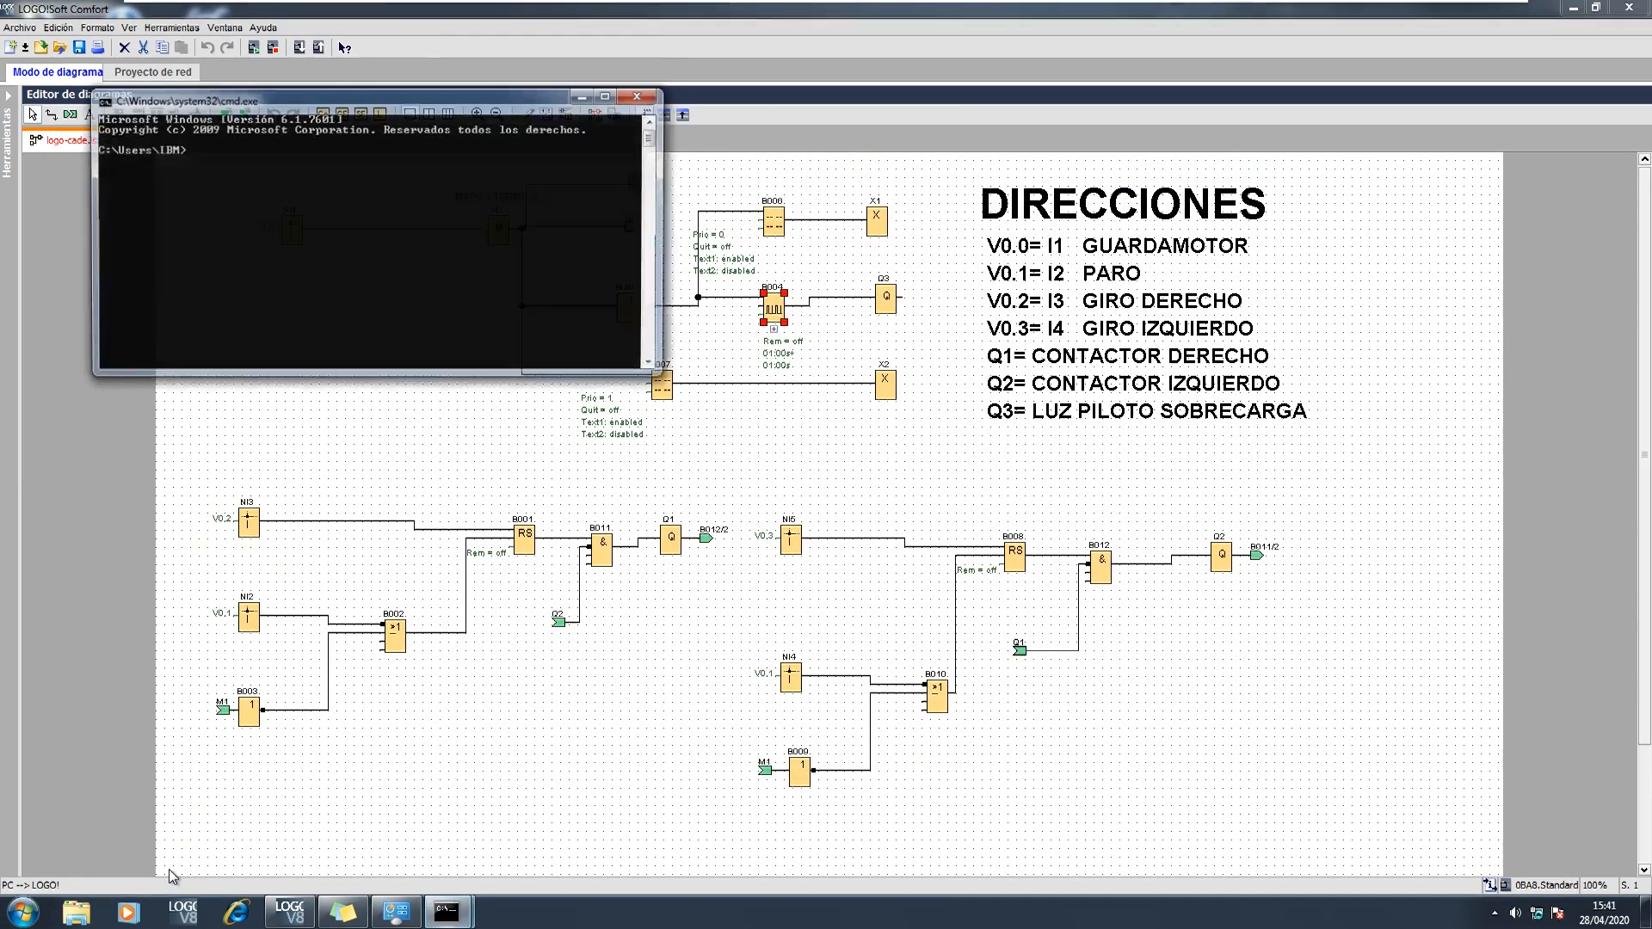
{"action": "type", "text": "ping "}
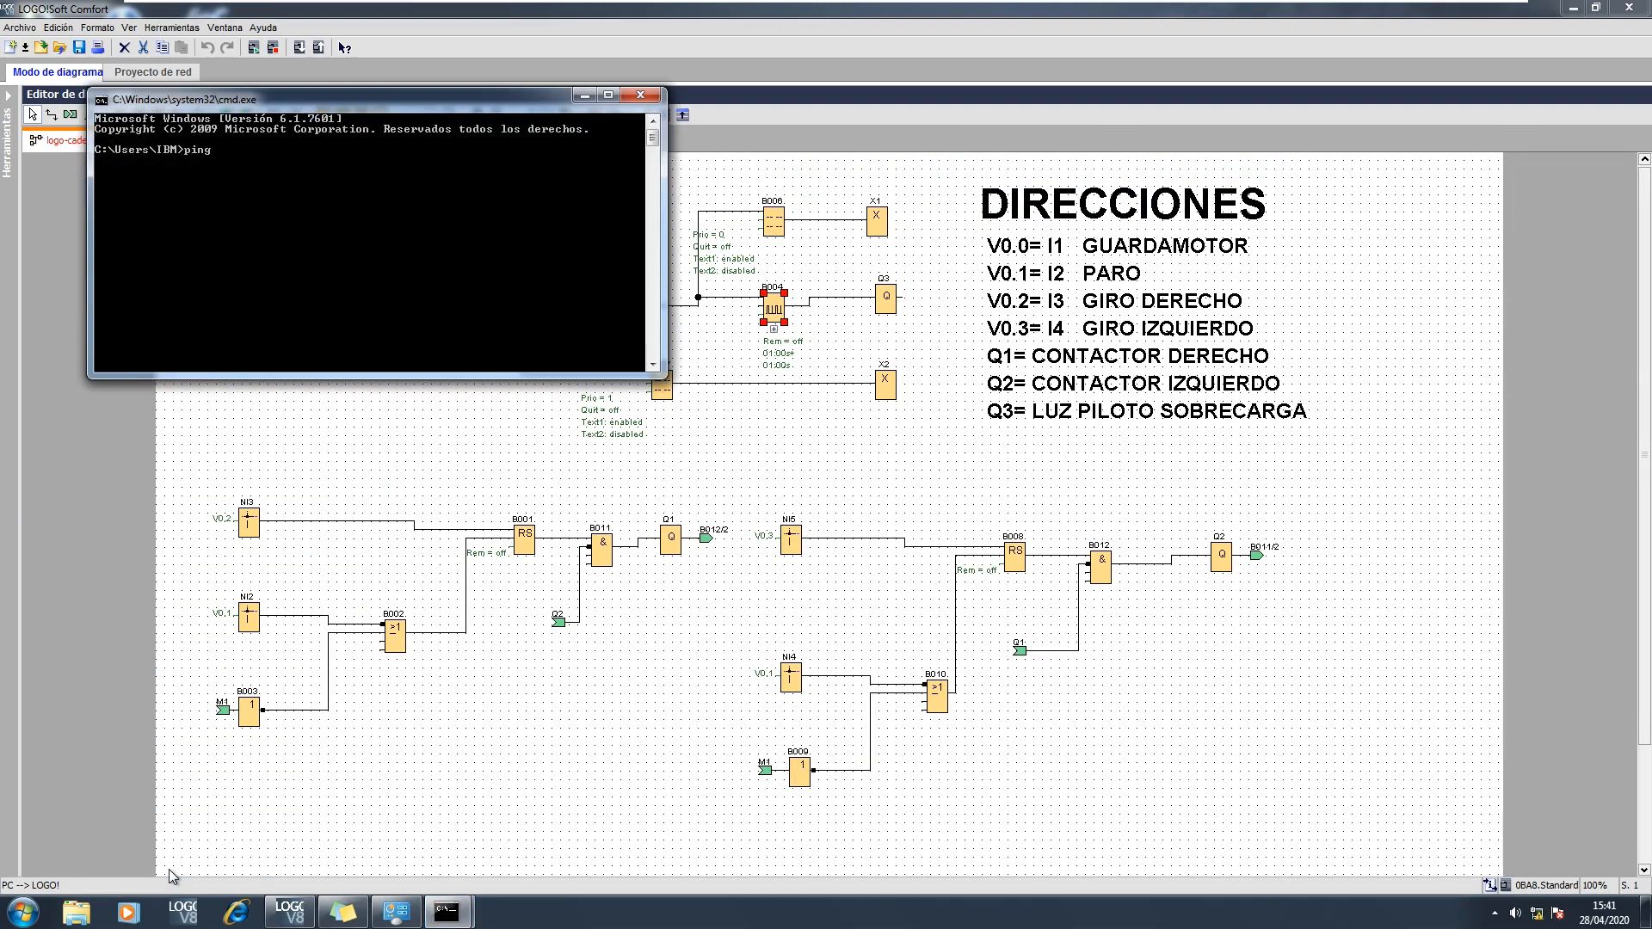
{"action": "type", "text": "192.168"}
{"action": "type", "text": ".1.3"}
{"action": "key", "text": "Return"}
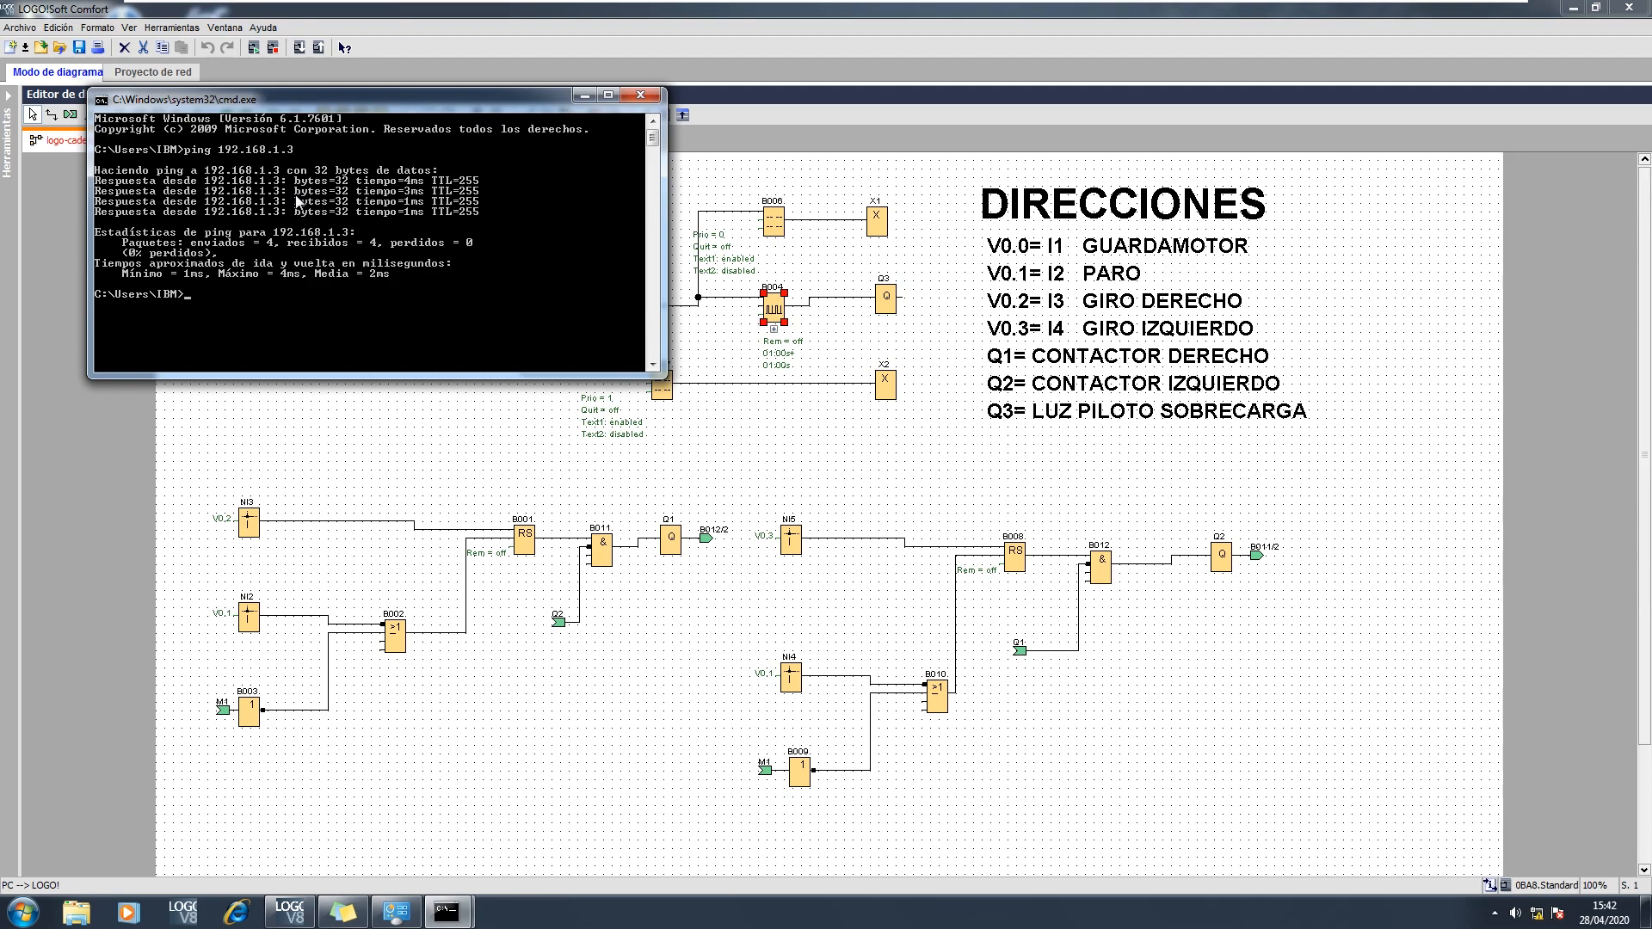
Step: Repeat the ping to 192.168.1.3 two more times and minimize the command prompt
{"action": "key", "text": "Up"}
{"action": "key", "text": "Return"}
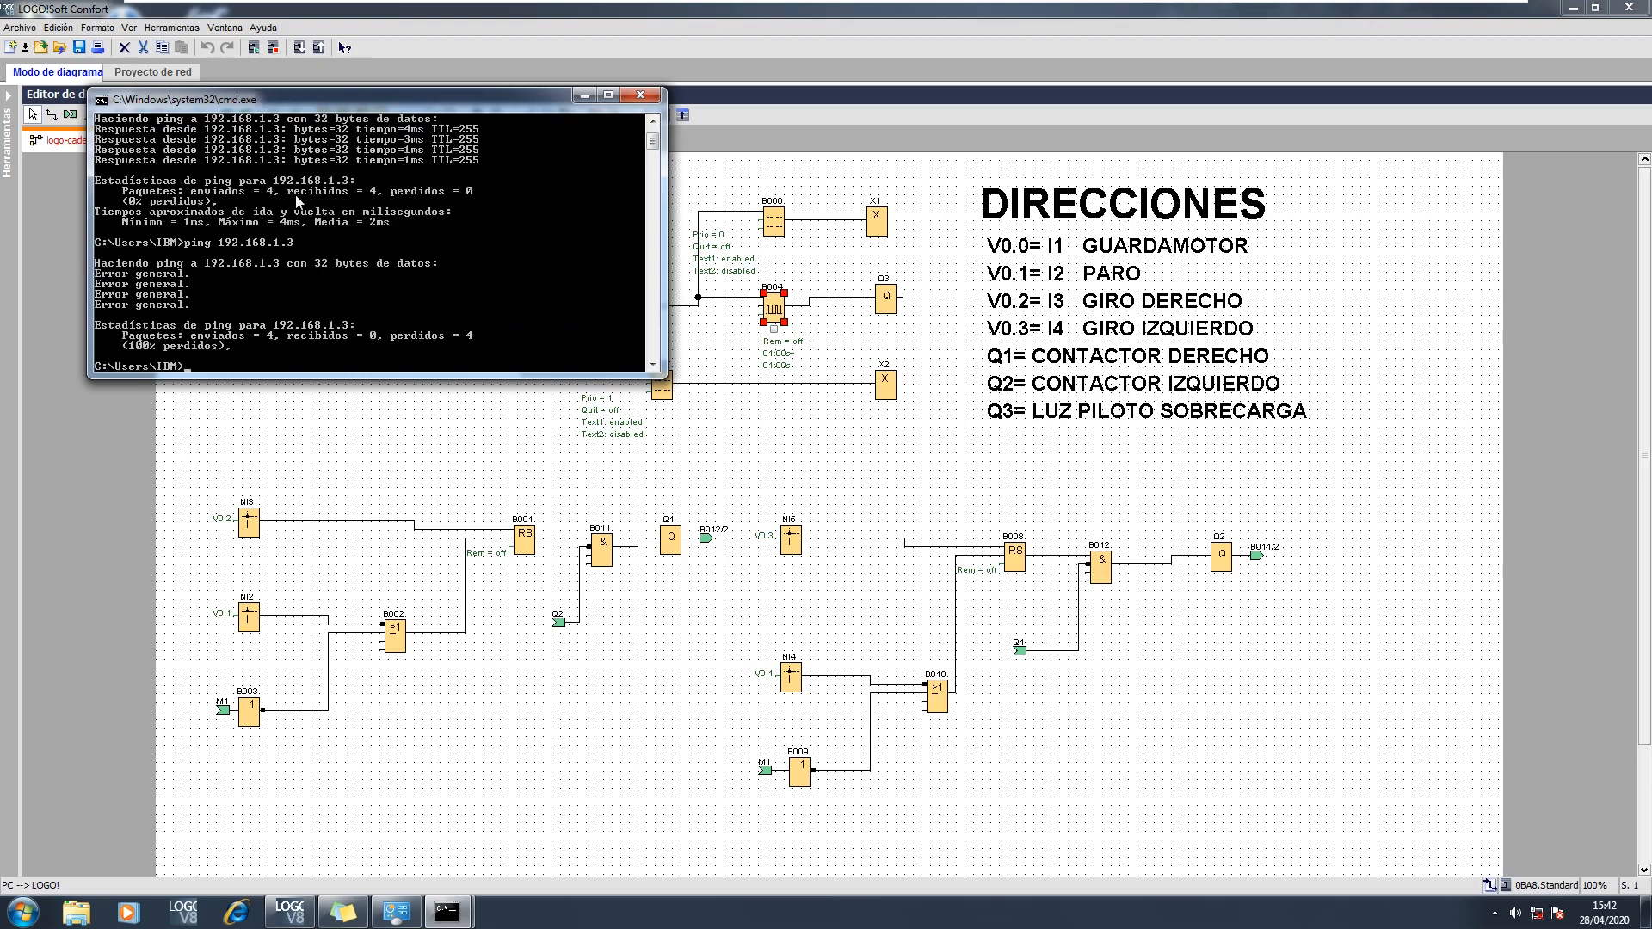
{"action": "key", "text": "Up"}
{"action": "key", "text": "Return"}
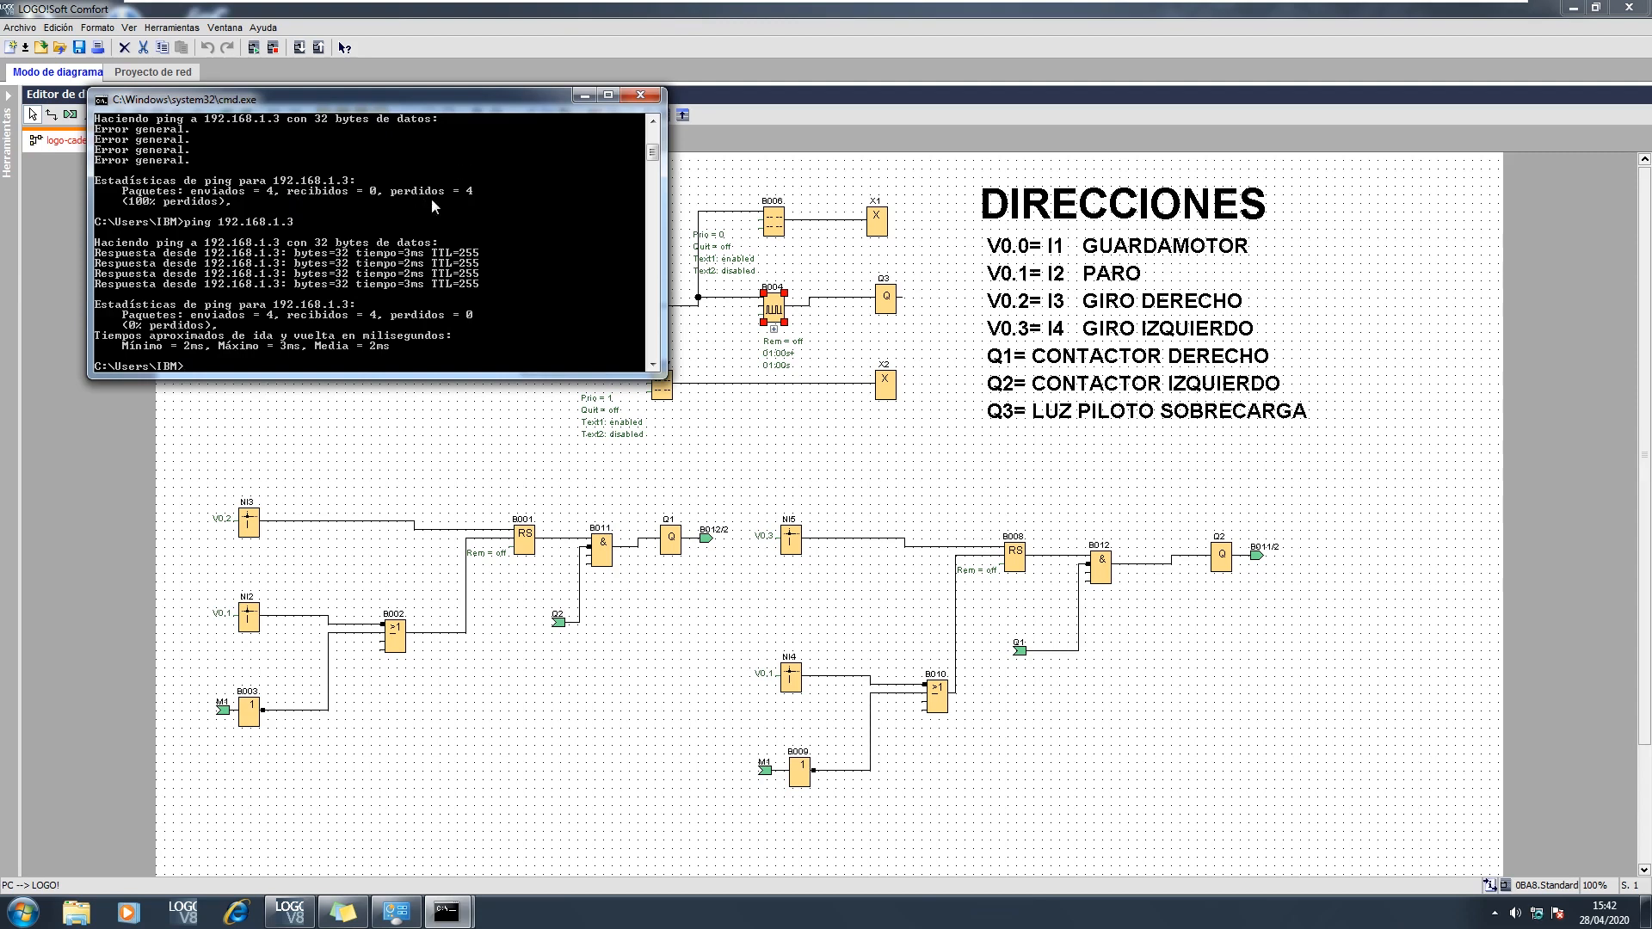
{"action": "left_click", "coordinate": [584, 96]}
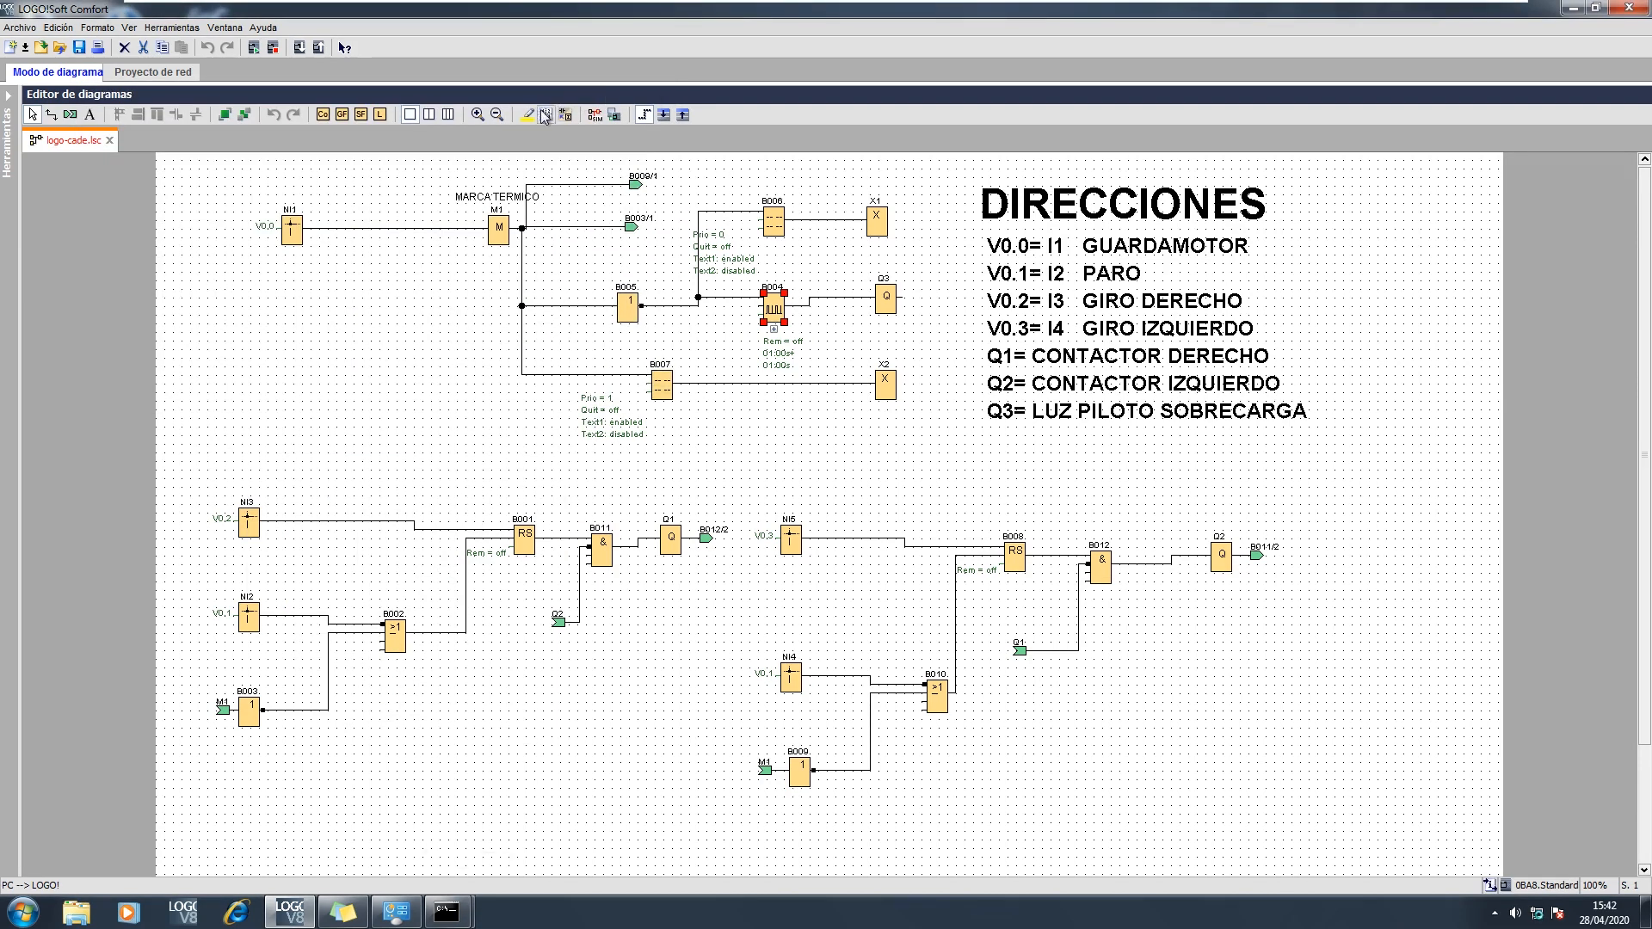
{"action": "left_click", "coordinate": [179, 28]}
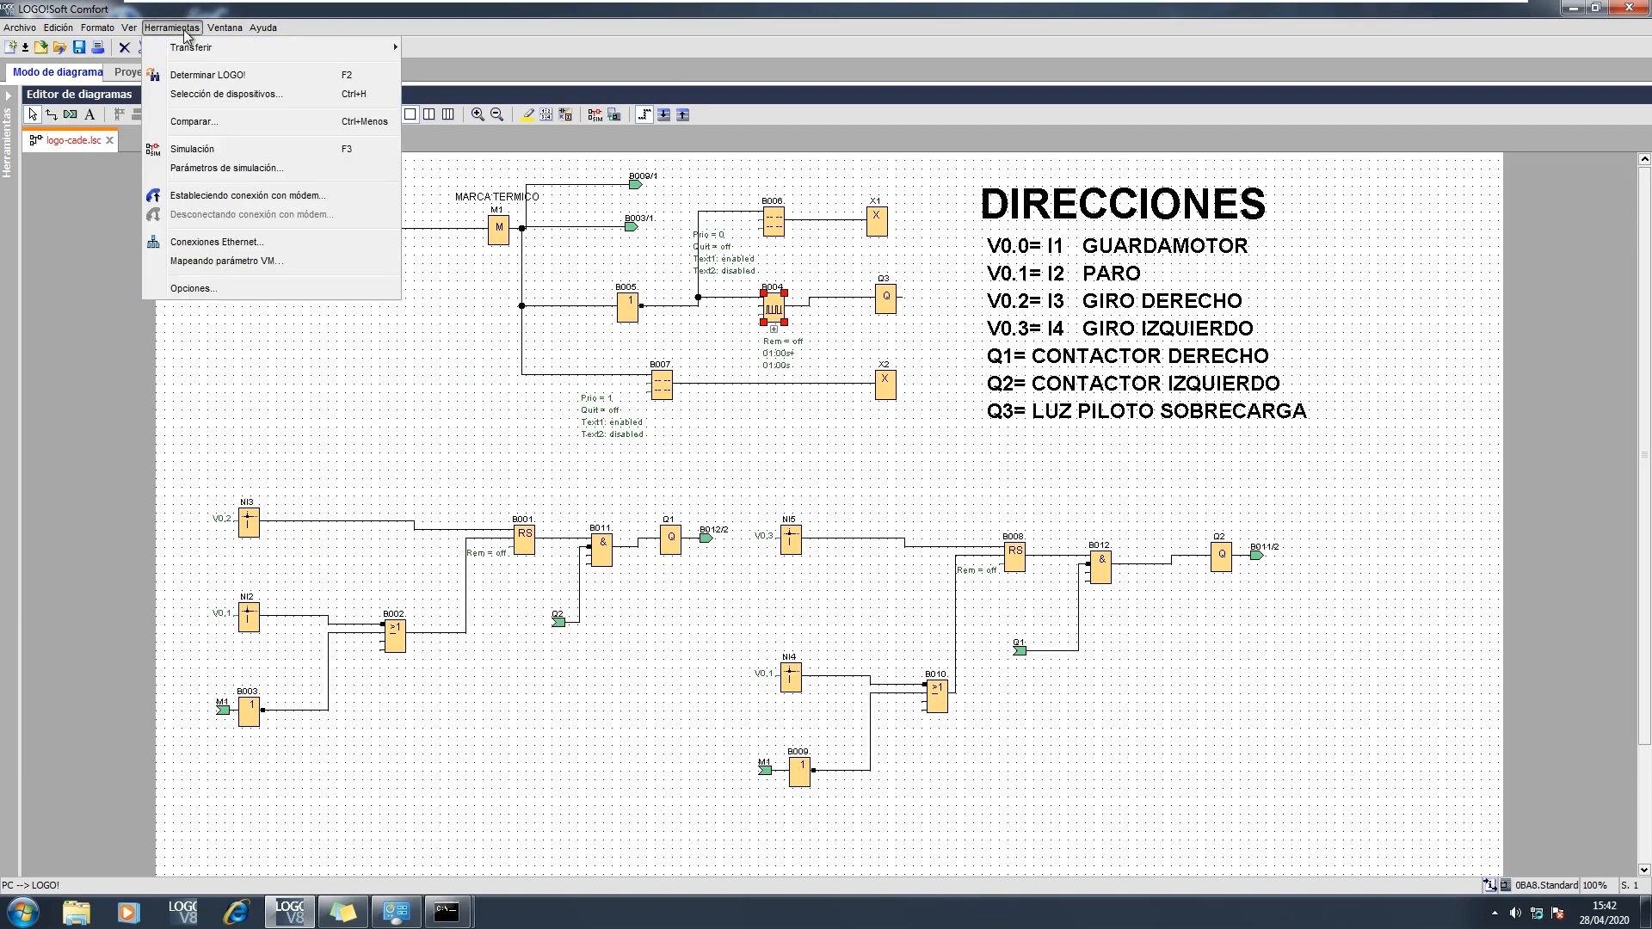
{"action": "left_click", "coordinate": [277, 92]}
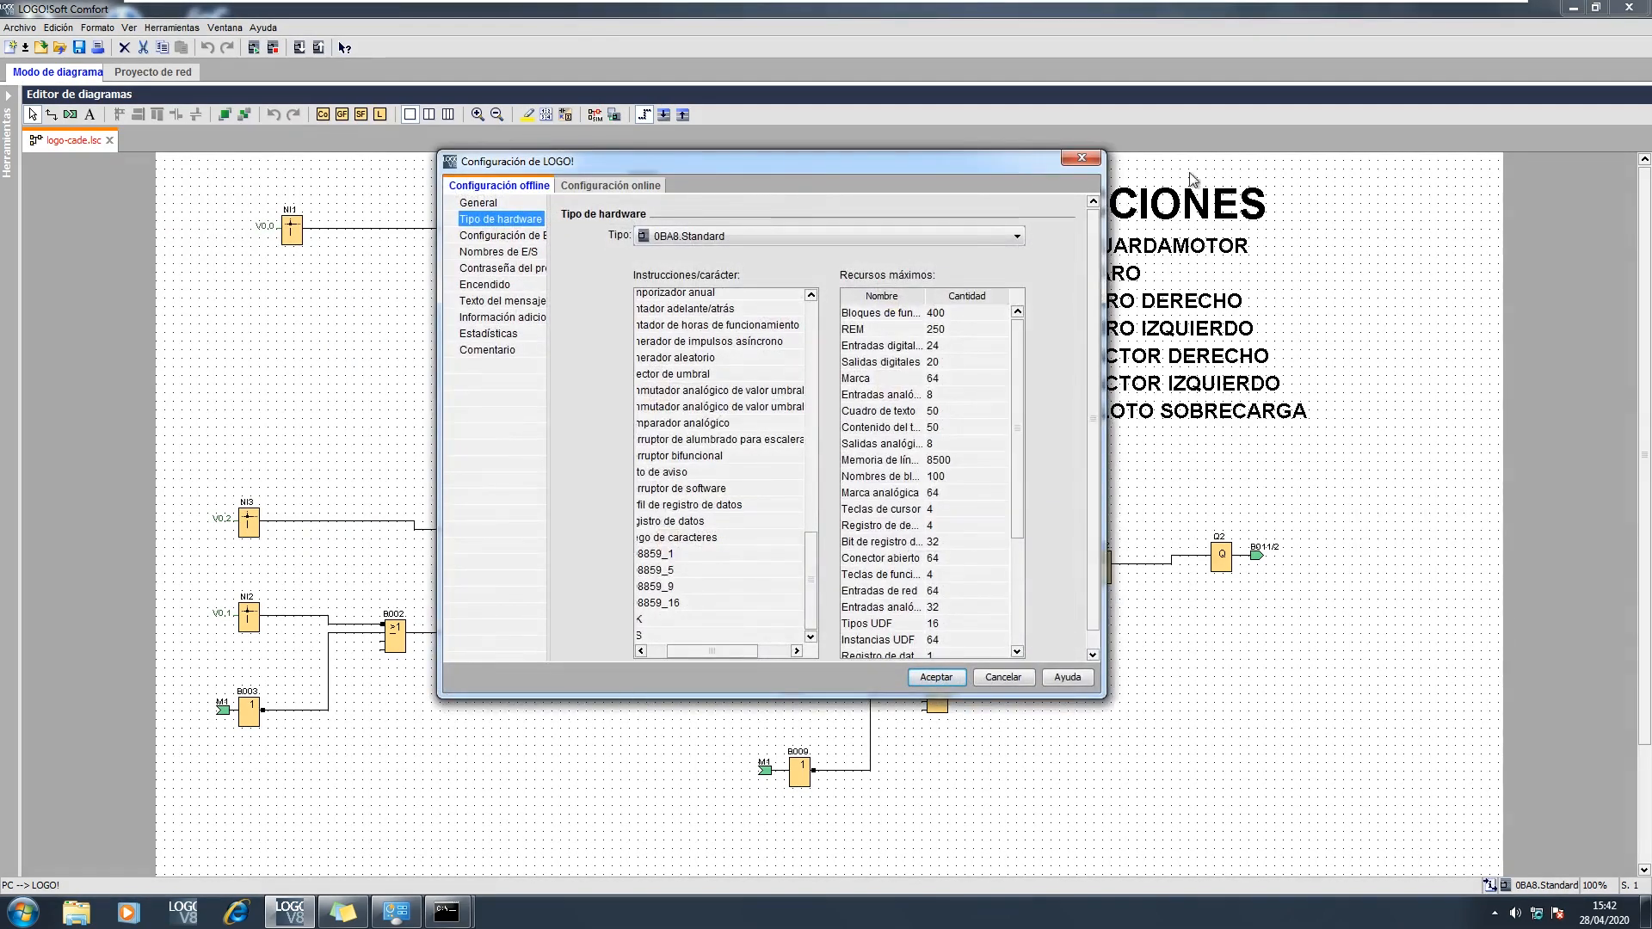
{"action": "left_click", "coordinate": [1093, 160]}
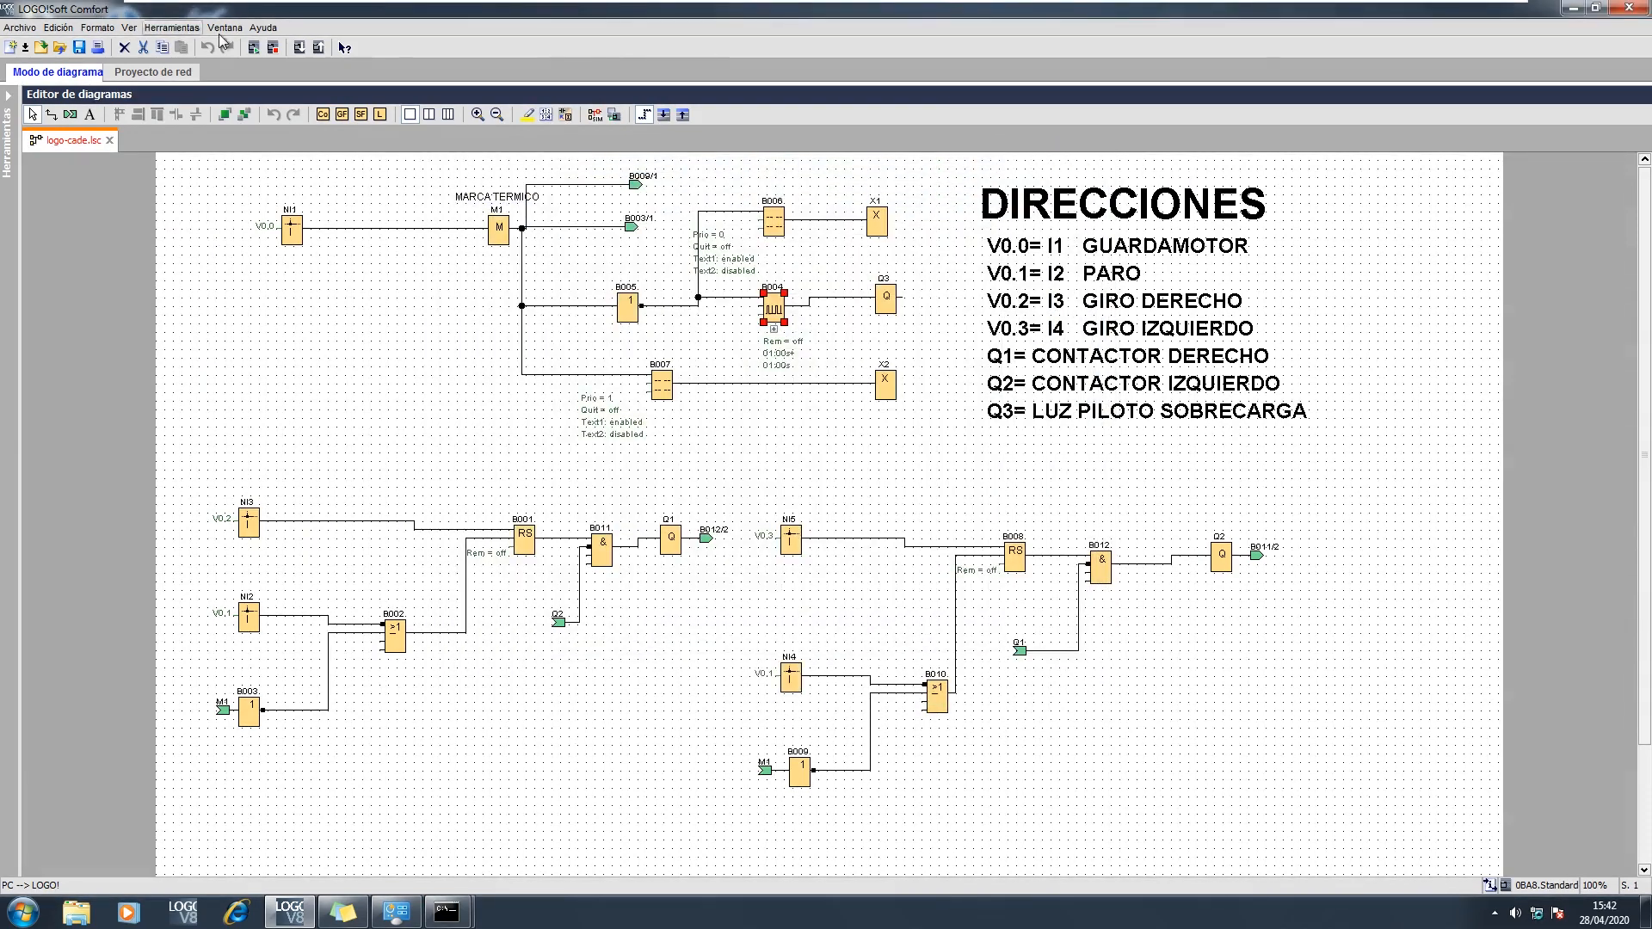
Step: Select 0BA8.Standard as the LOGO! hardware type in the device selection and accept the configuration
{"action": "left_click", "coordinate": [162, 28]}
{"action": "left_click", "coordinate": [277, 91]}
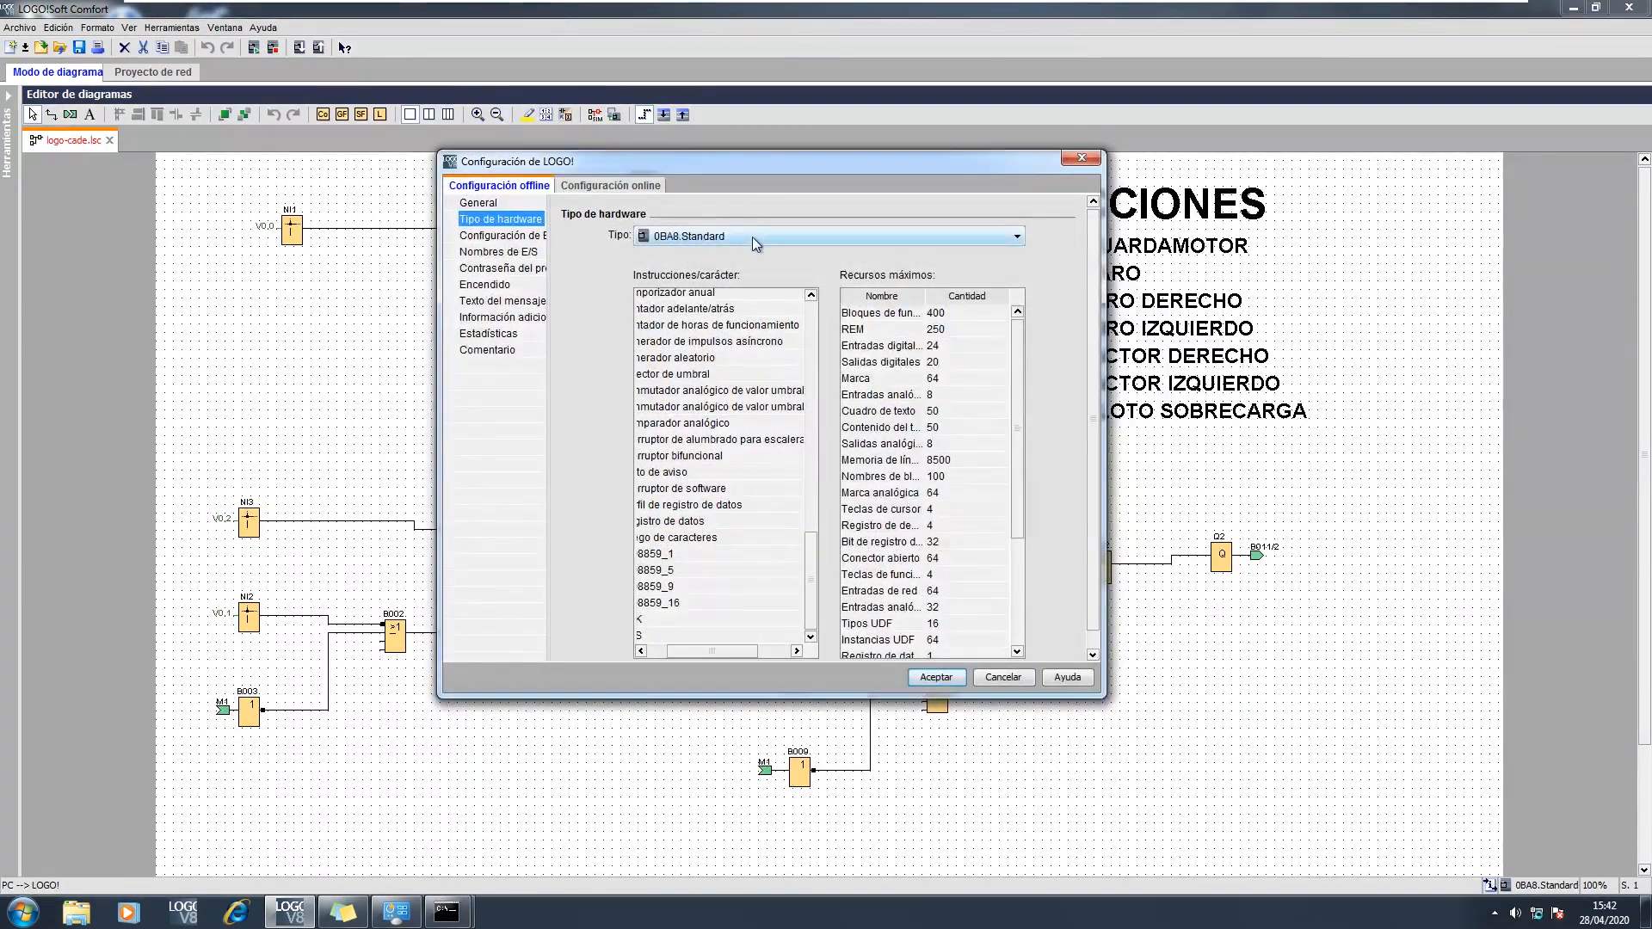
{"action": "left_click", "coordinate": [752, 235]}
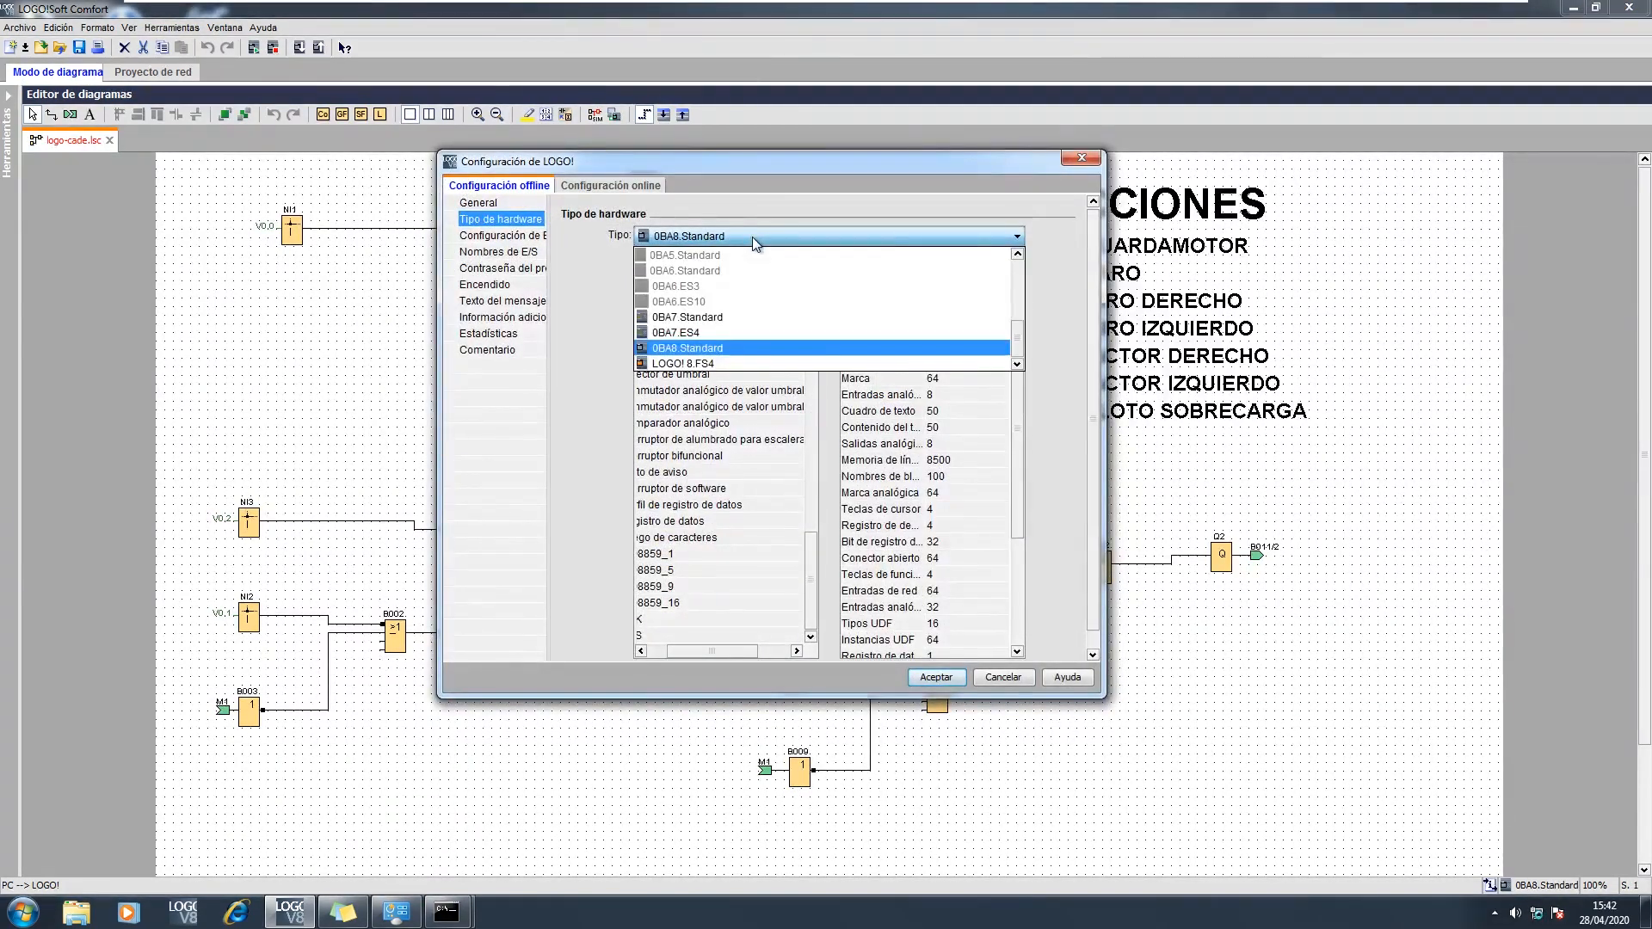
{"action": "left_click", "coordinate": [706, 348]}
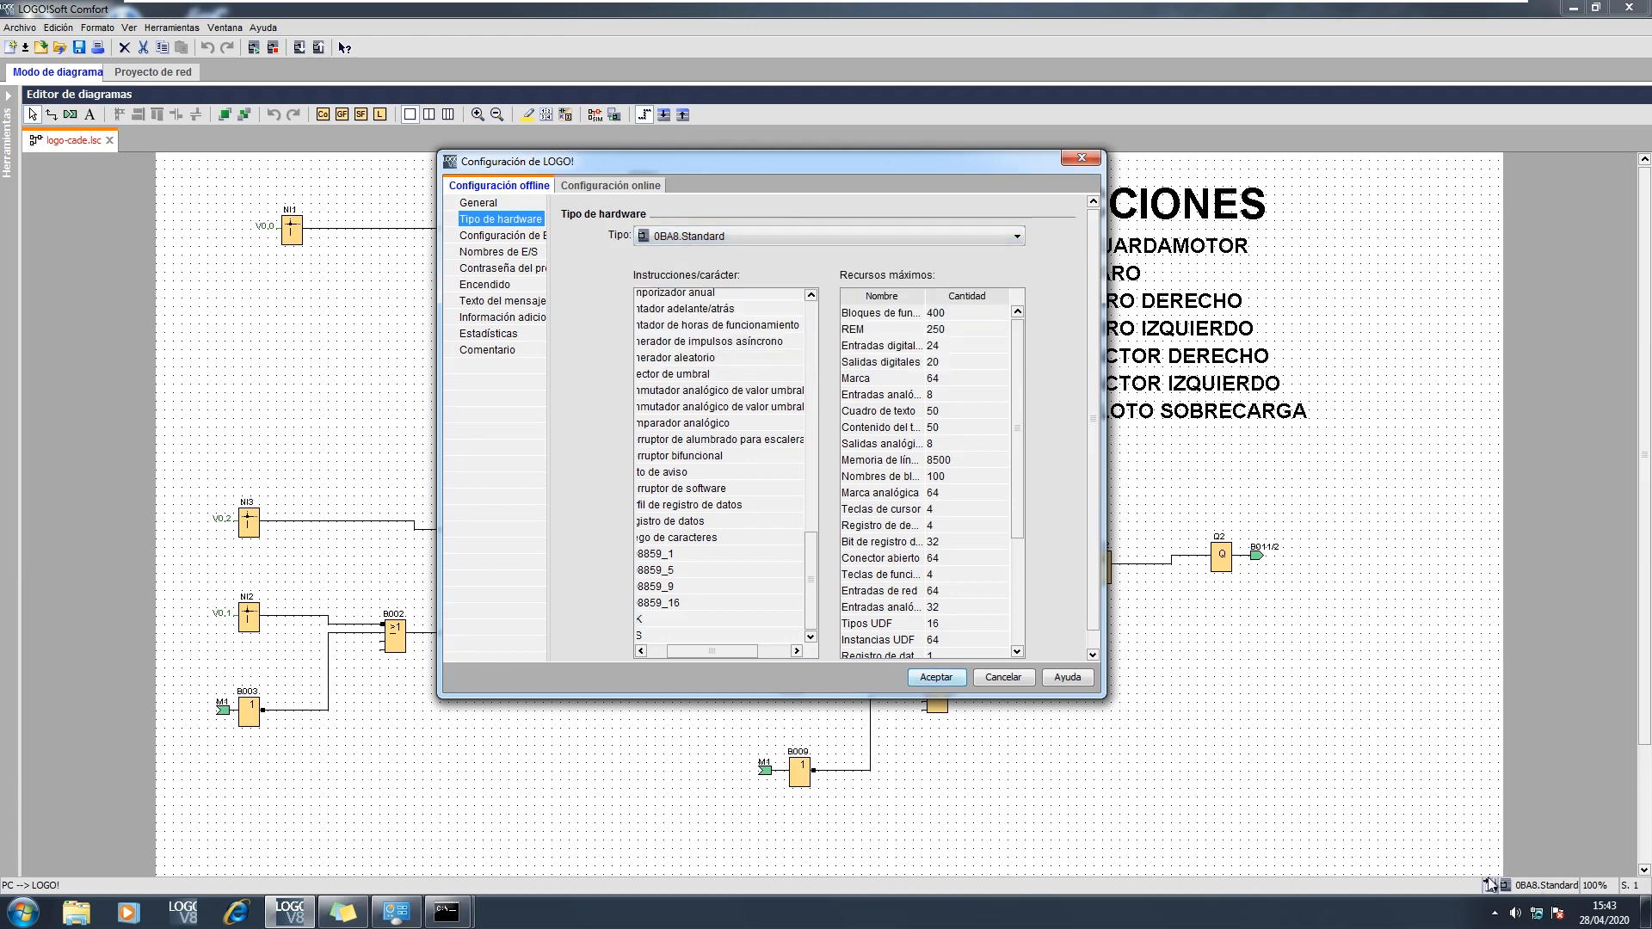
{"action": "left_click", "coordinate": [936, 678]}
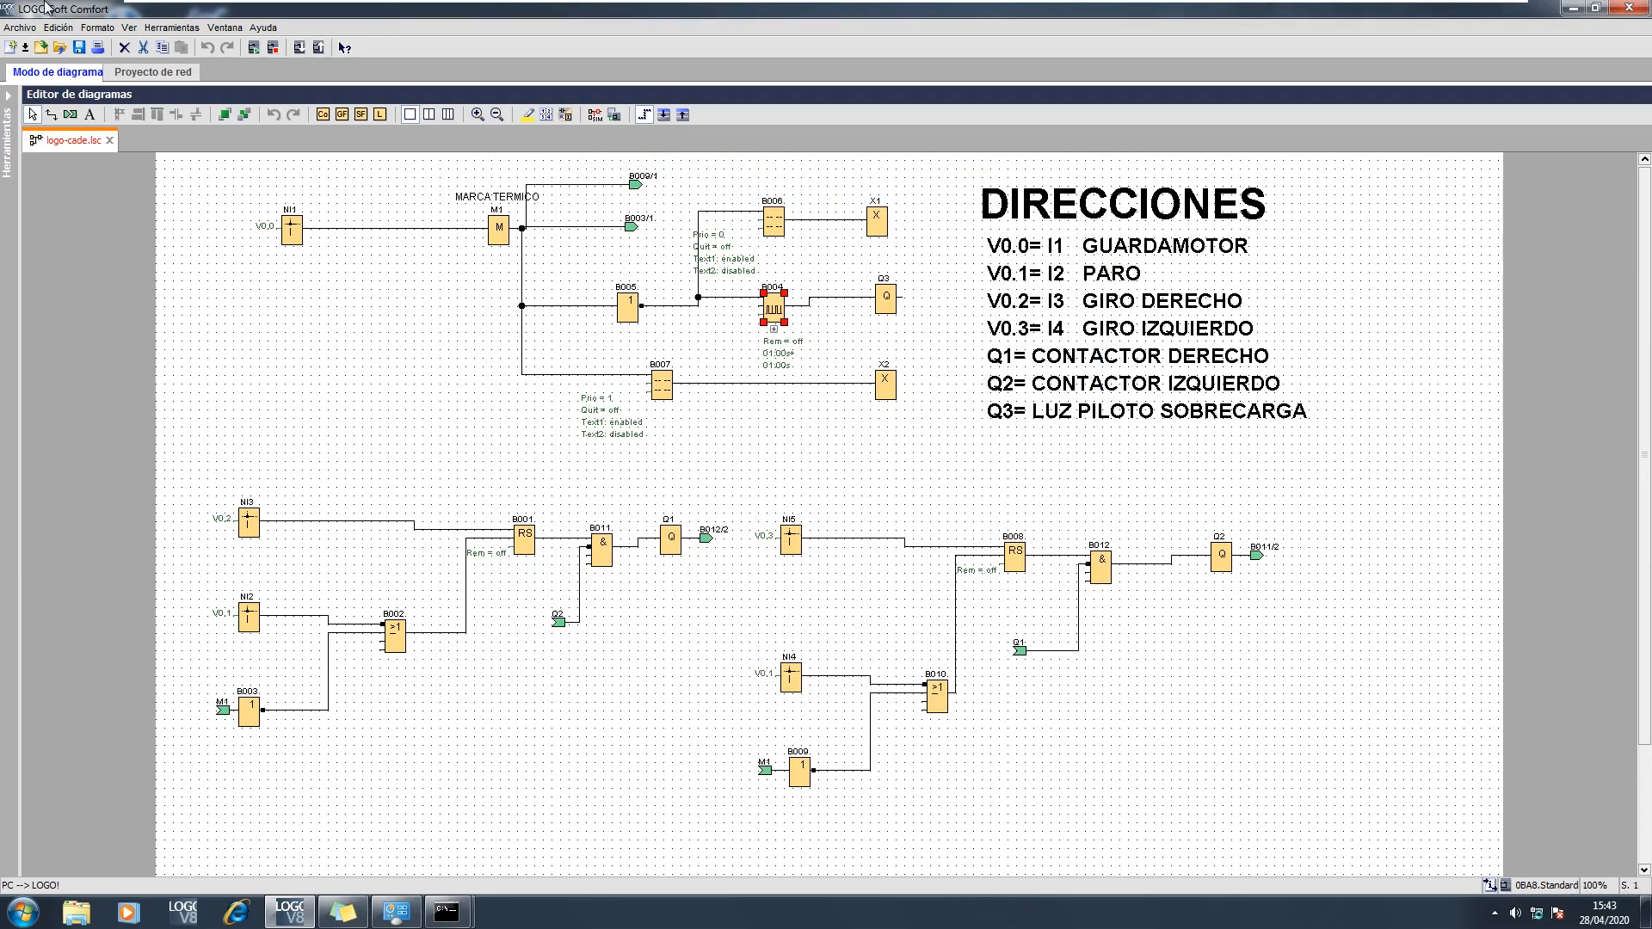
Step: Try LOGO! 8.FS4 as the hardware type in the device selection
{"action": "left_click", "coordinate": [172, 26]}
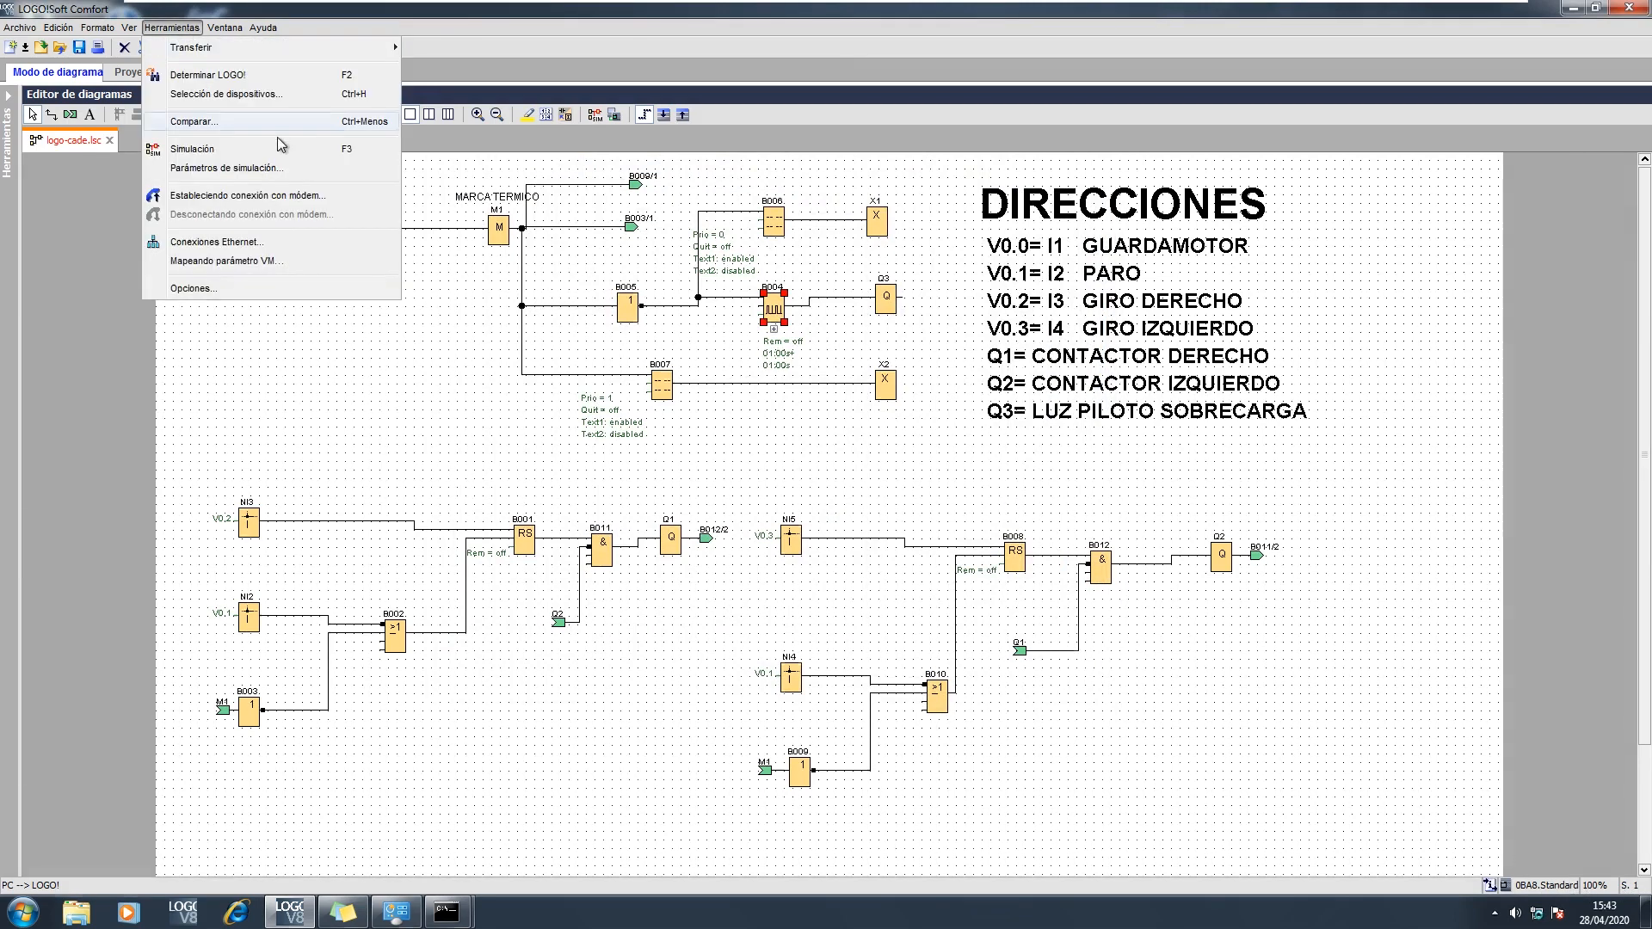
{"action": "left_click", "coordinate": [286, 89]}
{"action": "left_click", "coordinate": [772, 238]}
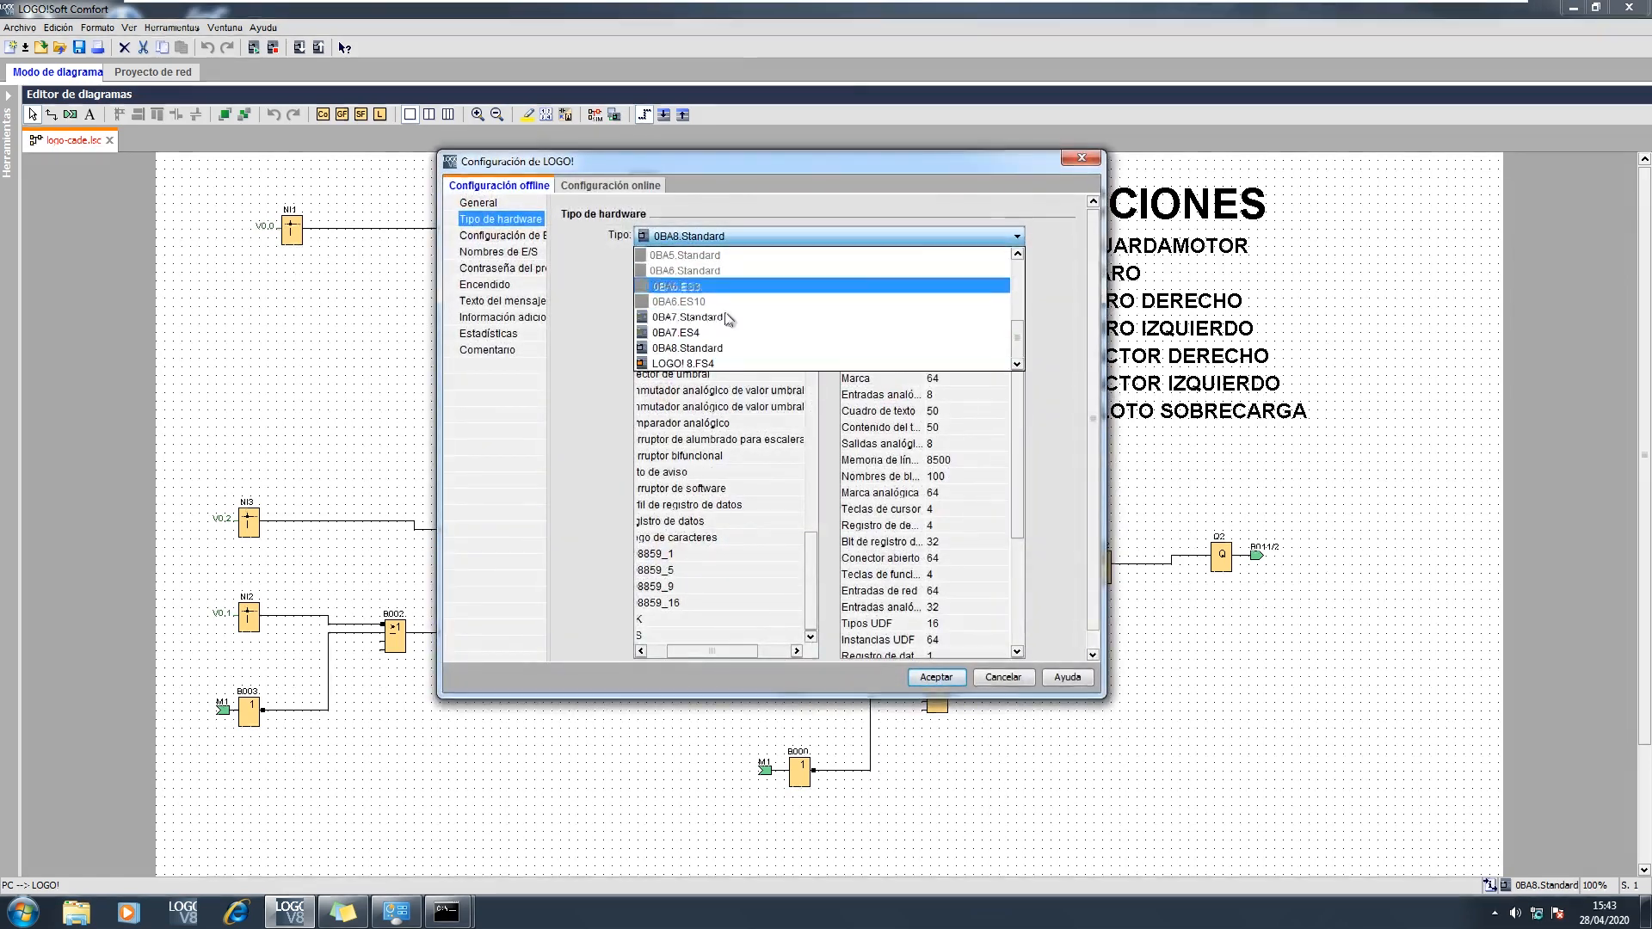
{"action": "left_click", "coordinate": [686, 368]}
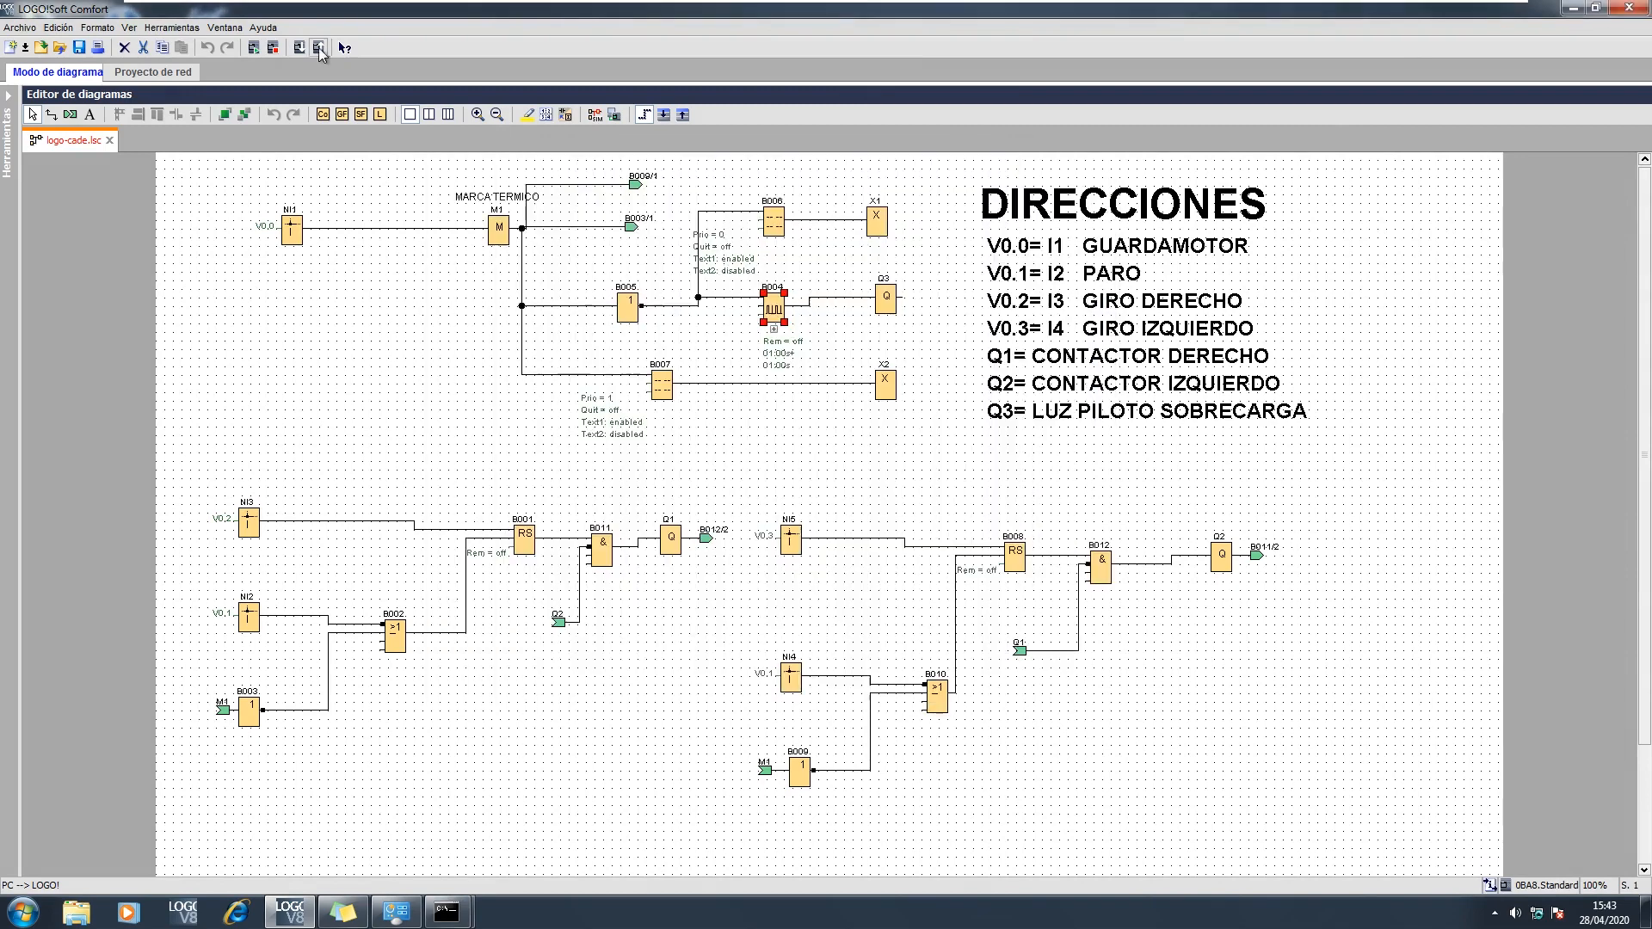
Step: Test the Ethernet connection to the LOGO! at 192.168.1.3 through the TP-Link adapter and close the interface settings
{"action": "left_click", "coordinate": [318, 48]}
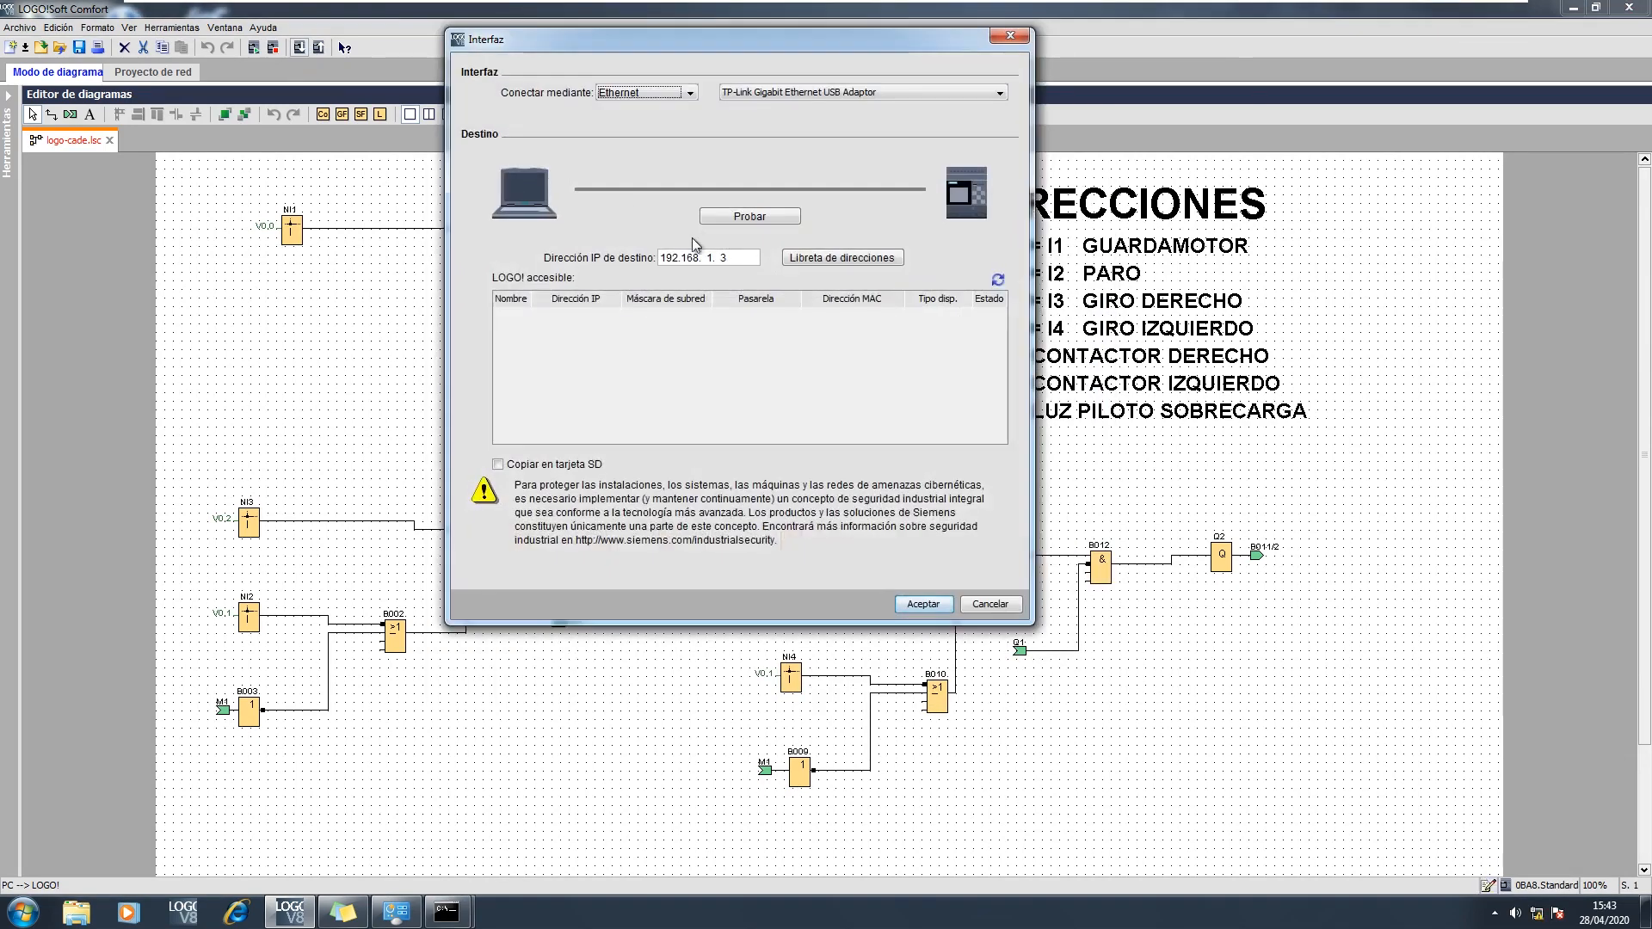
{"action": "left_click", "coordinate": [767, 216]}
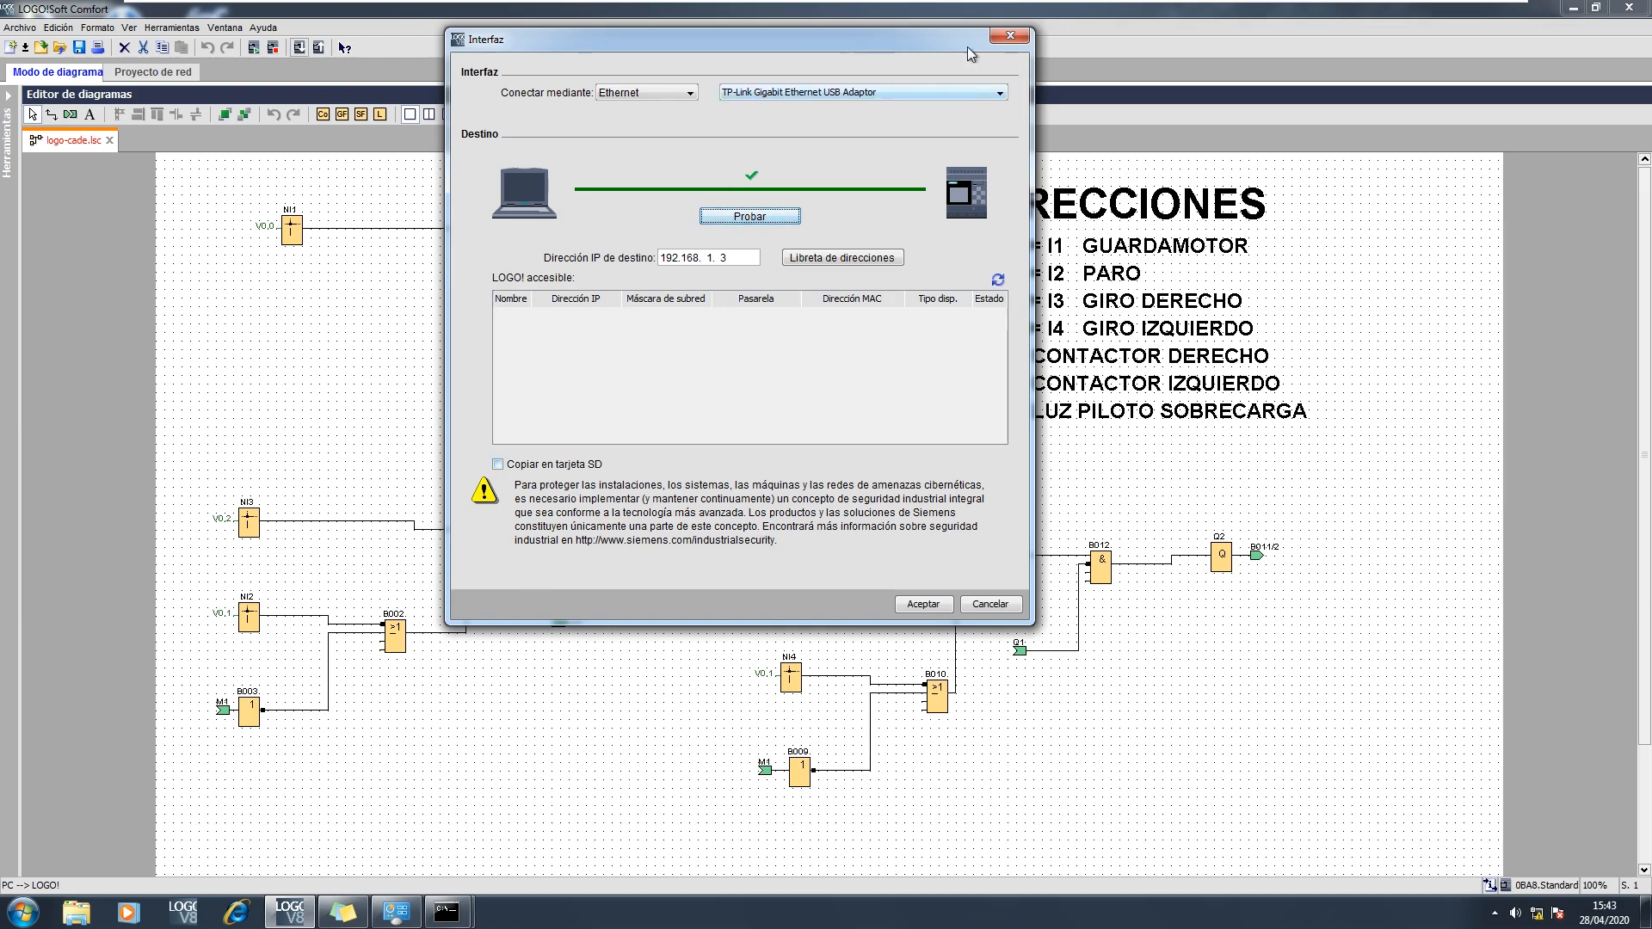
{"action": "left_click", "coordinate": [1017, 37]}
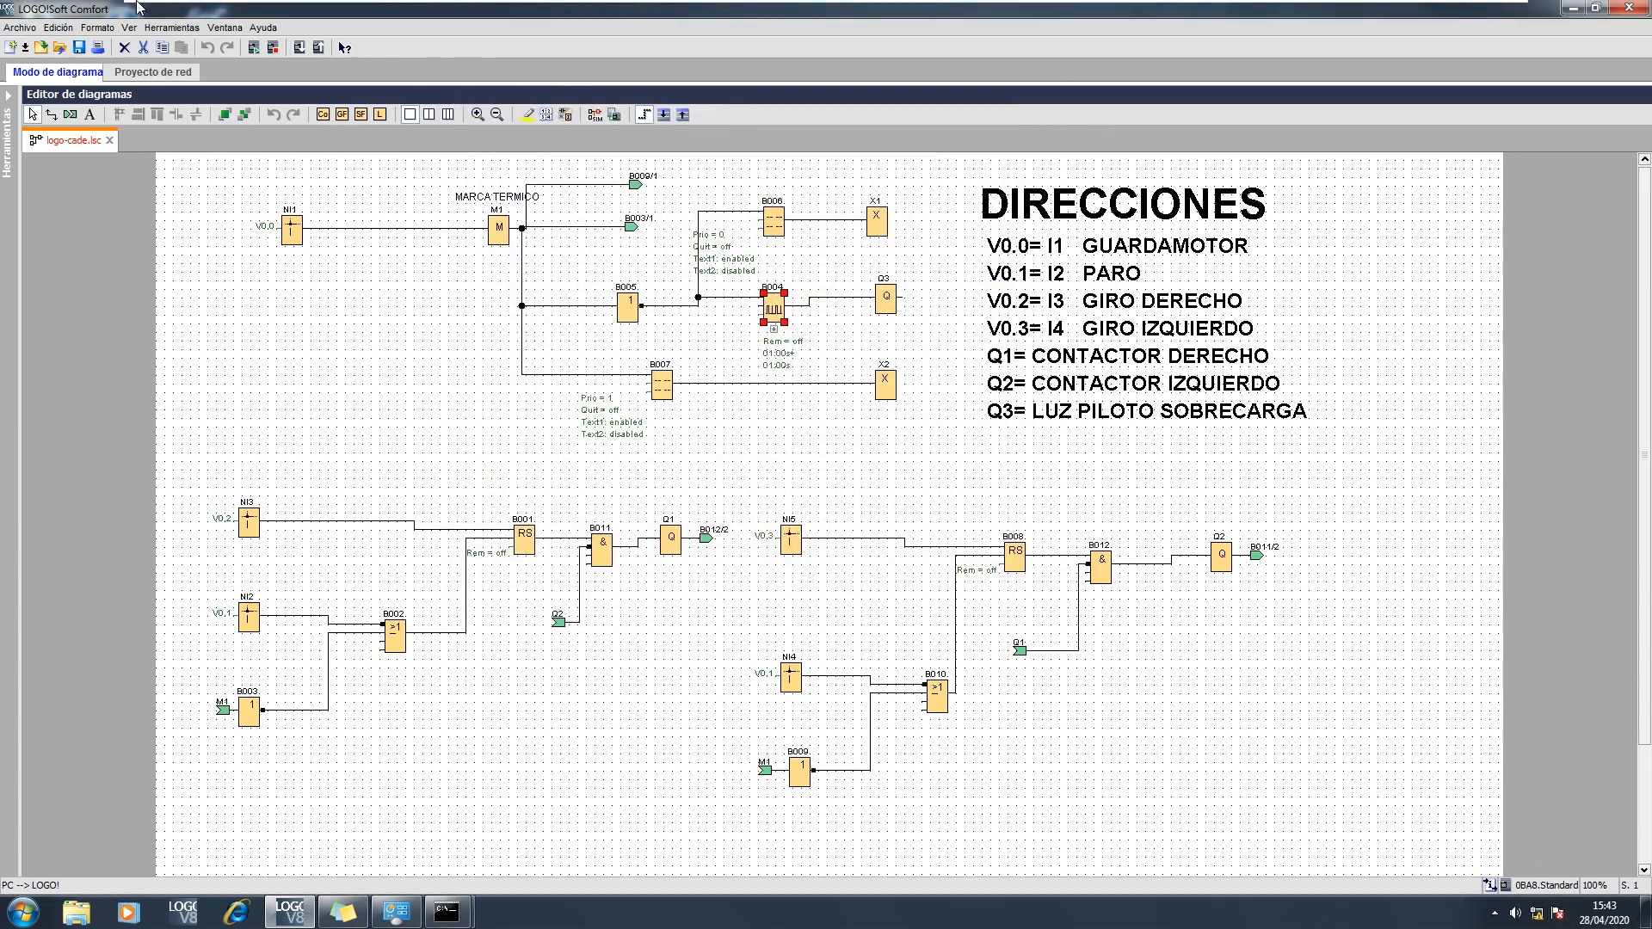
Step: Change the LOGO! hardware type to LOGO! 8.FS4 in the offline configuration and accept it
{"action": "left_click", "coordinate": [172, 27]}
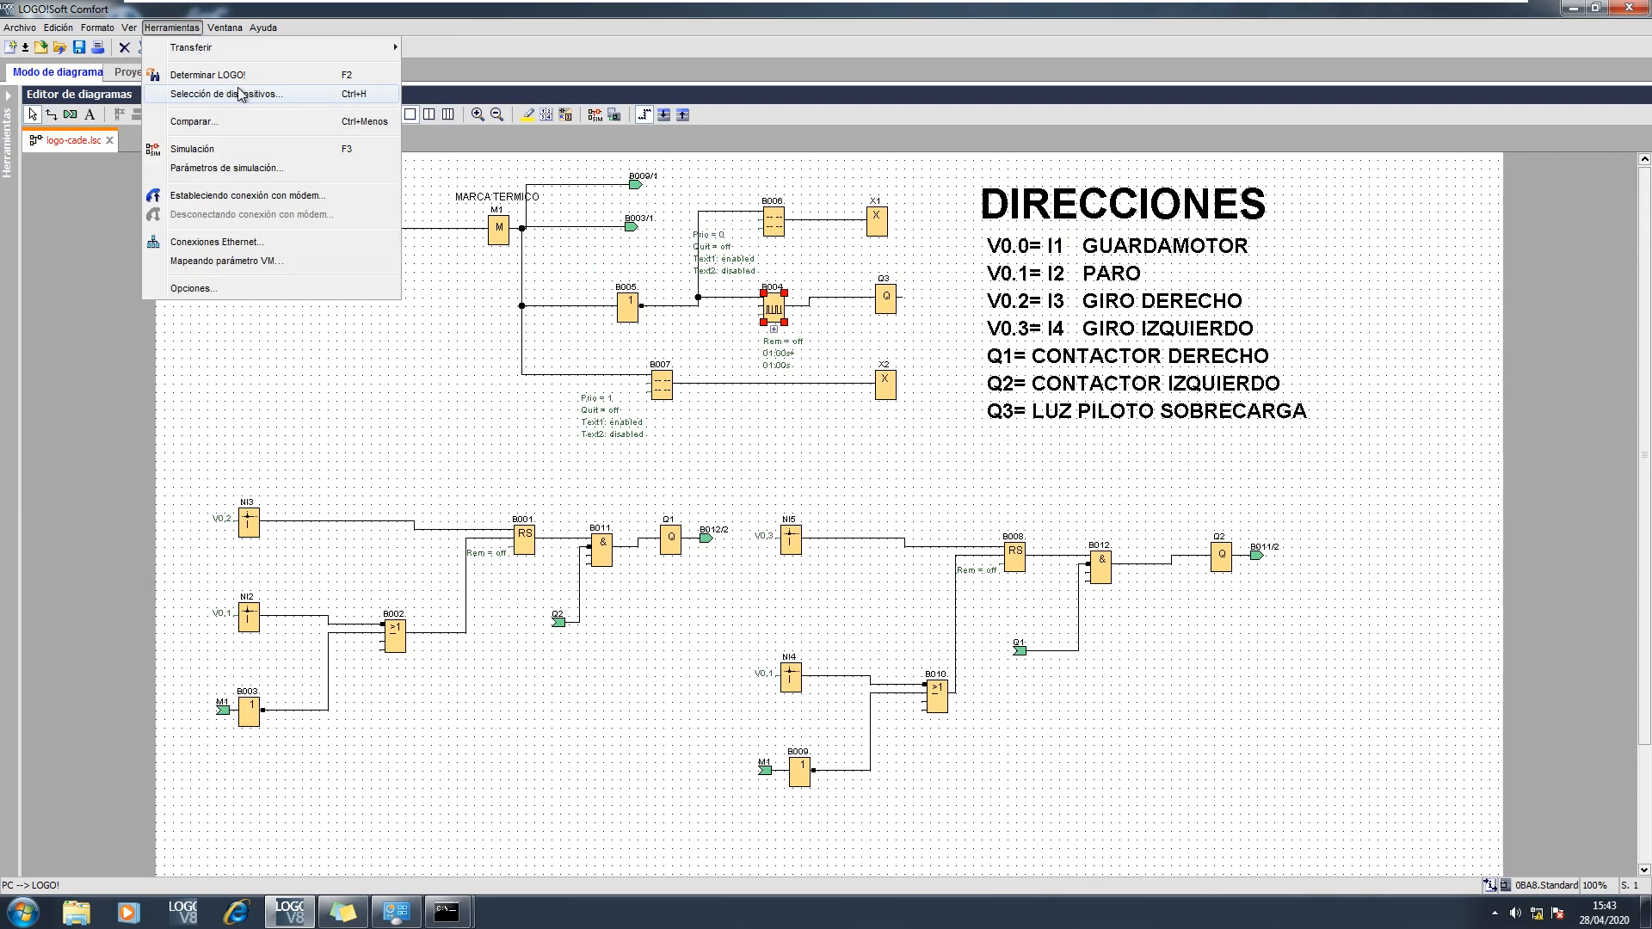
{"action": "left_click", "coordinate": [428, 150]}
{"action": "left_click", "coordinate": [765, 232]}
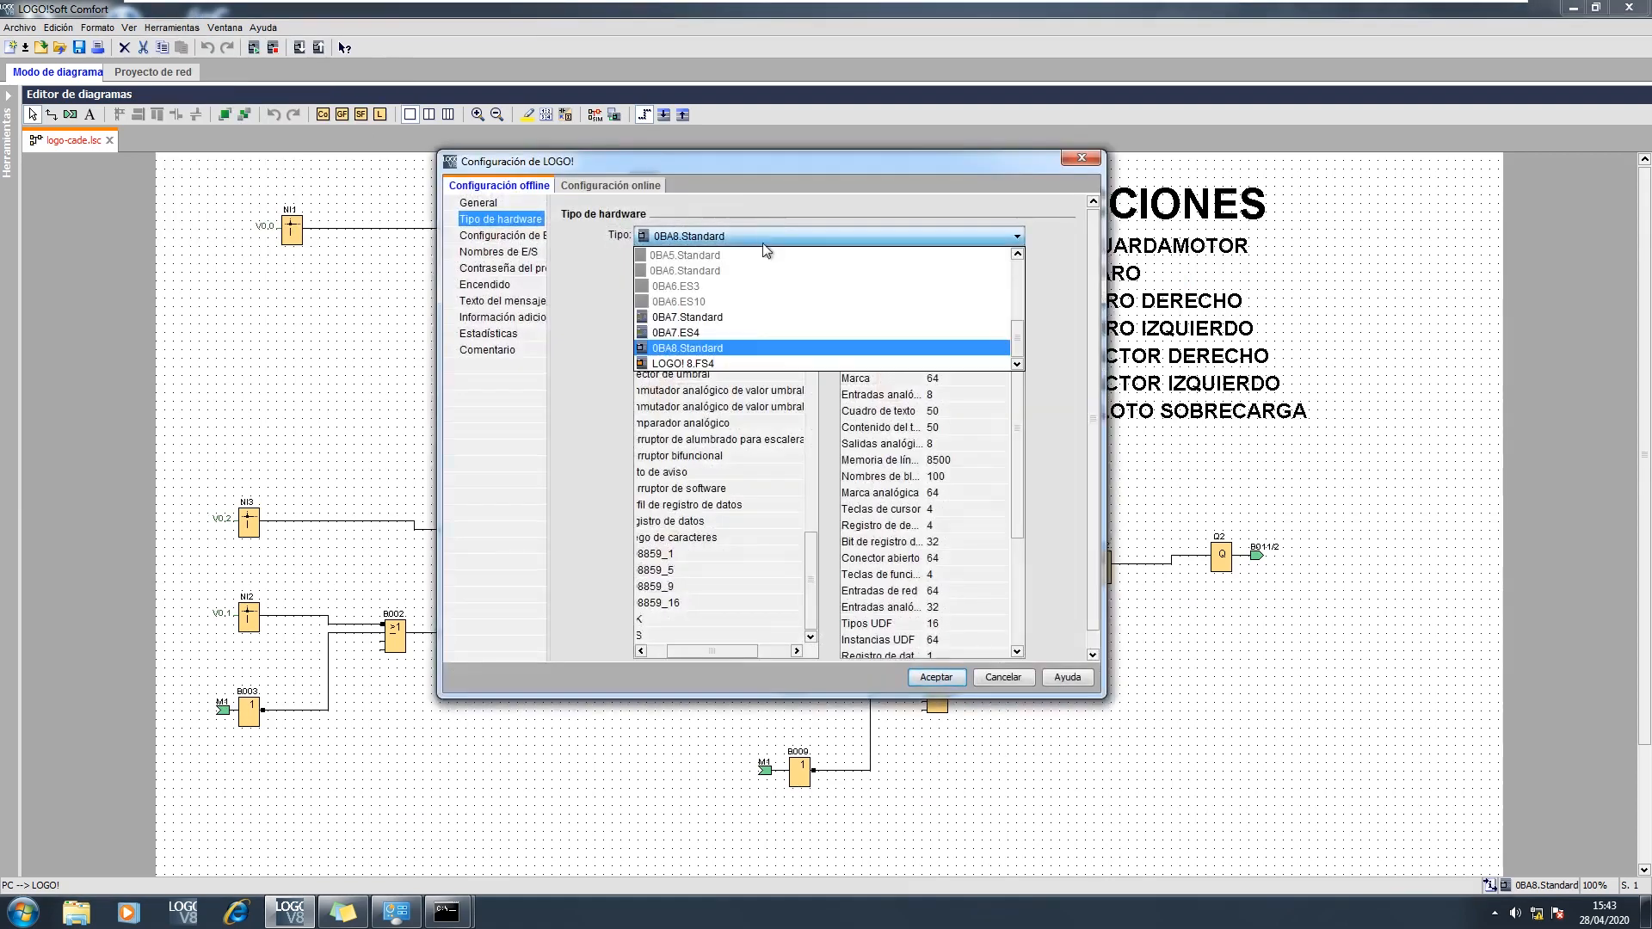
{"action": "left_click", "coordinate": [712, 364]}
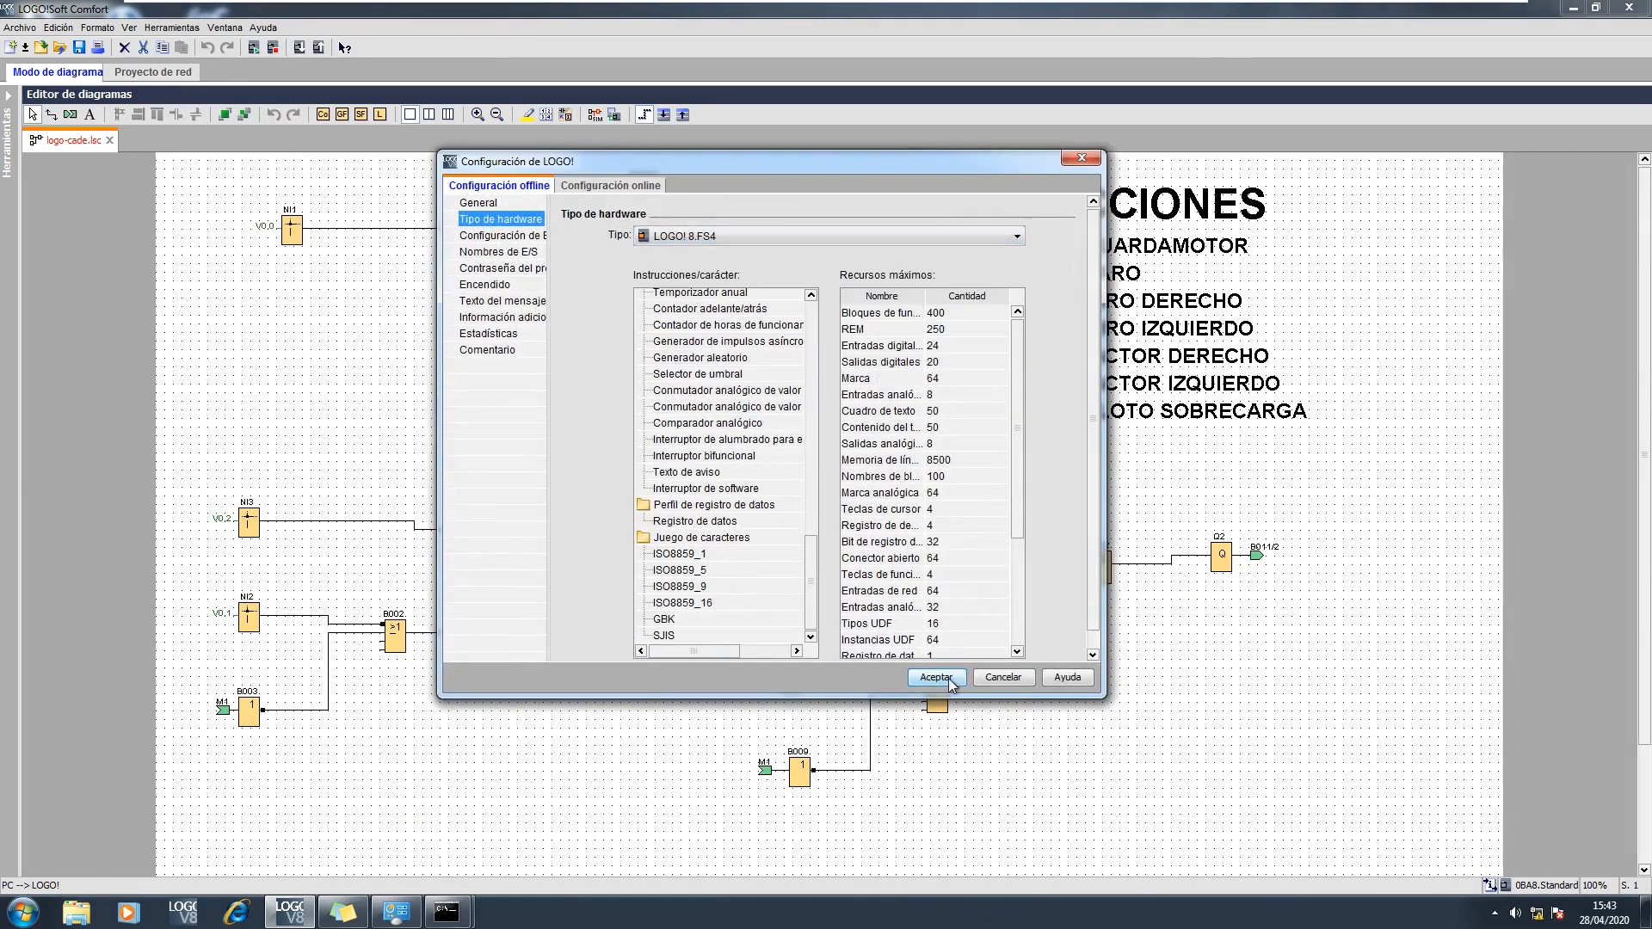
{"action": "left_click", "coordinate": [948, 677]}
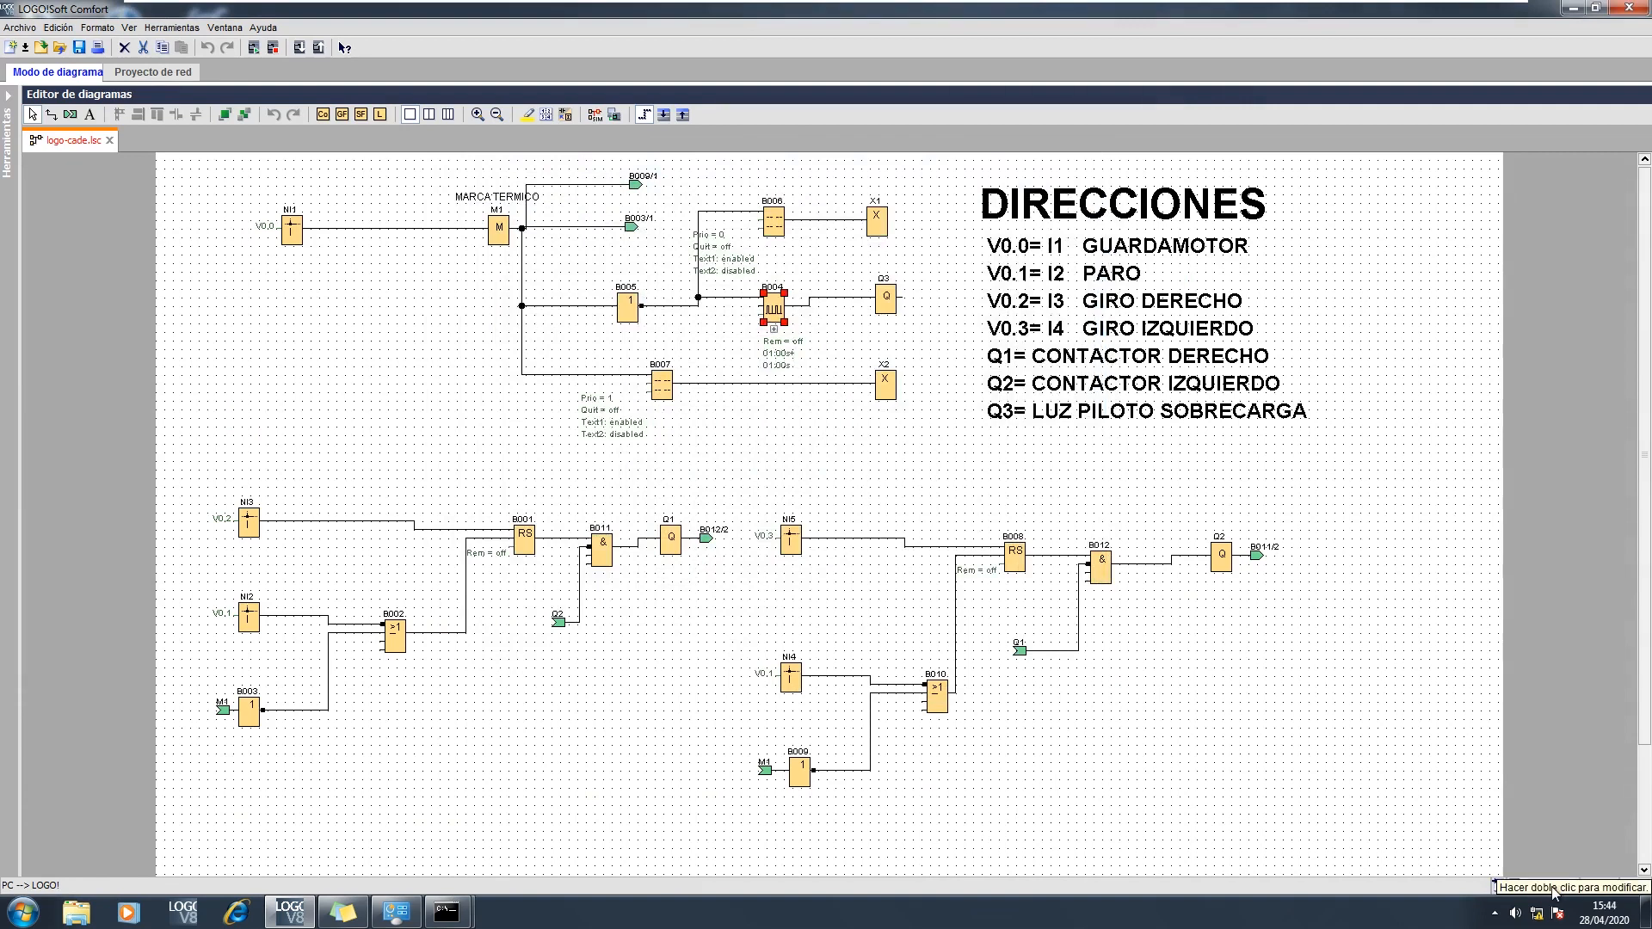
Step: Transfer the program from the PC to the LOGO! at 192.168.1.3 over Ethernet and switch the controller to RUN mode
{"action": "left_click", "coordinate": [298, 47]}
{"action": "left_click", "coordinate": [748, 216]}
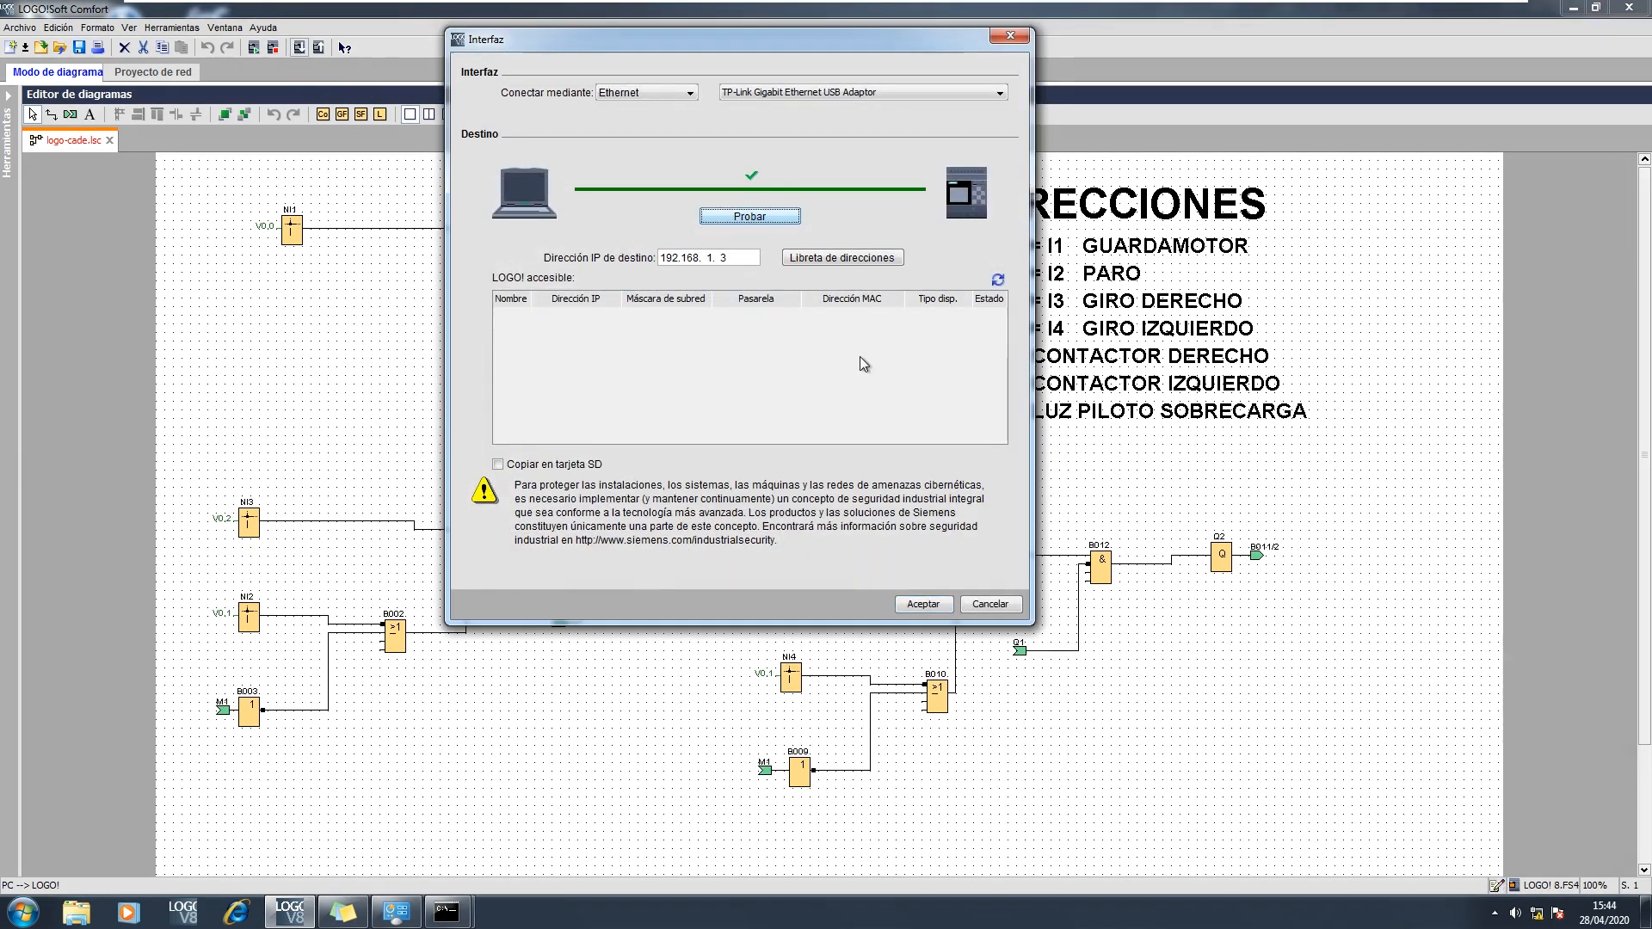
{"action": "left_click", "coordinate": [923, 604]}
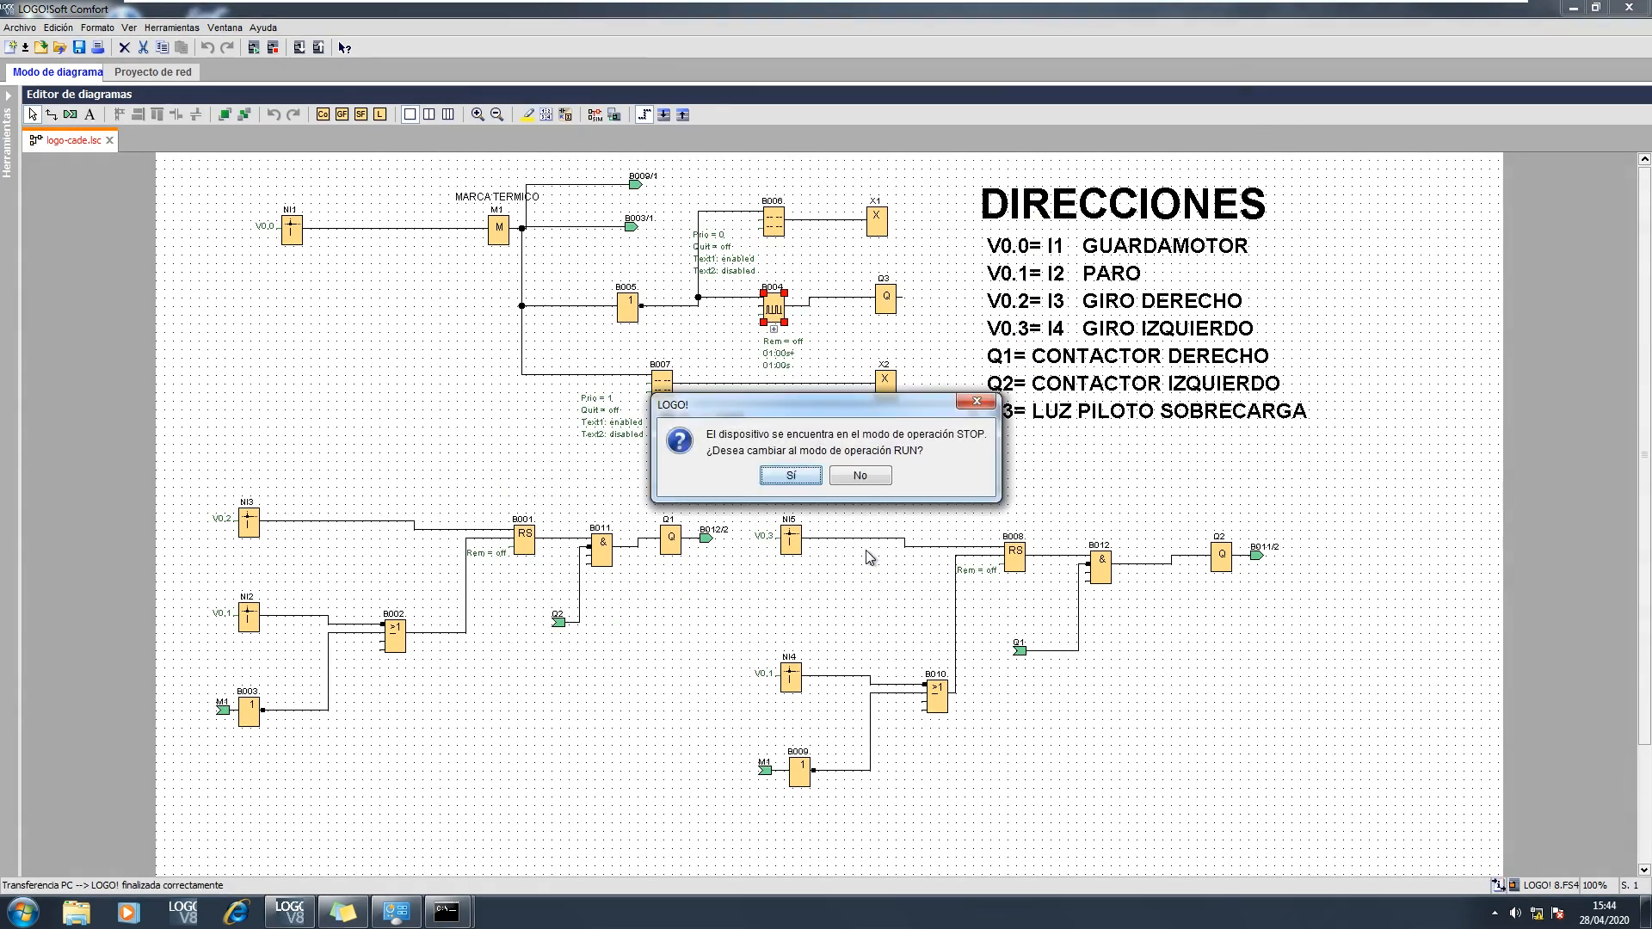
{"action": "left_click", "coordinate": [790, 475]}
{"action": "left_click", "coordinate": [299, 47]}
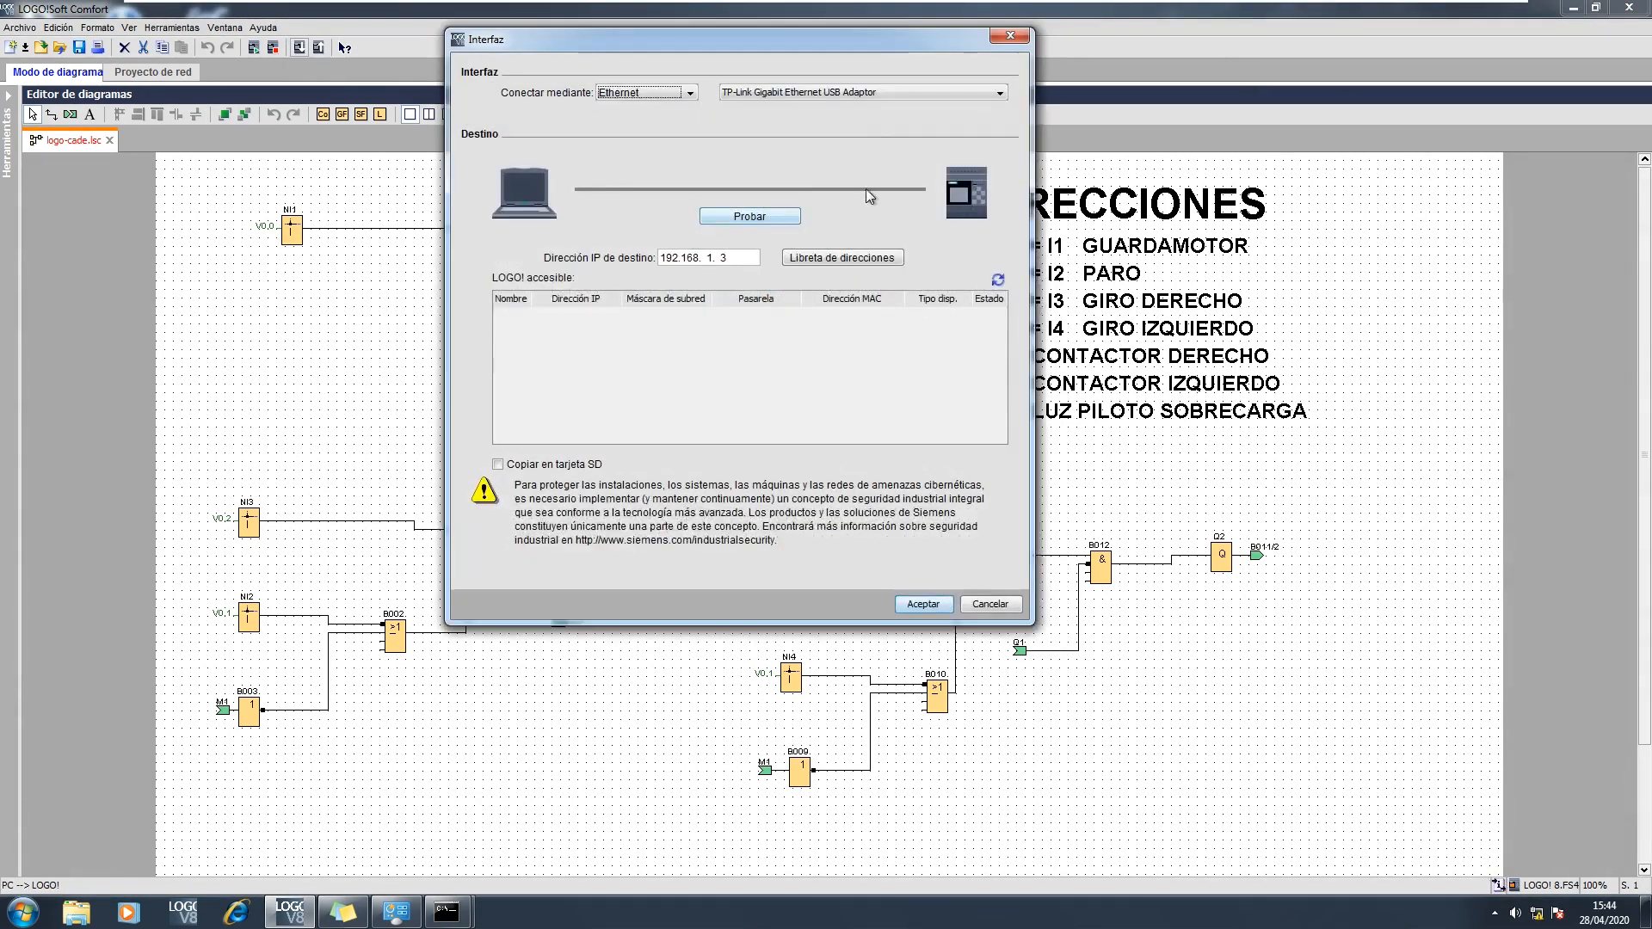
{"action": "key", "text": "Escape"}
Step: Set the LOGO! hardware type back to 0BA8.Standard in the offline configuration and accept it
{"action": "left_click", "coordinate": [171, 27]}
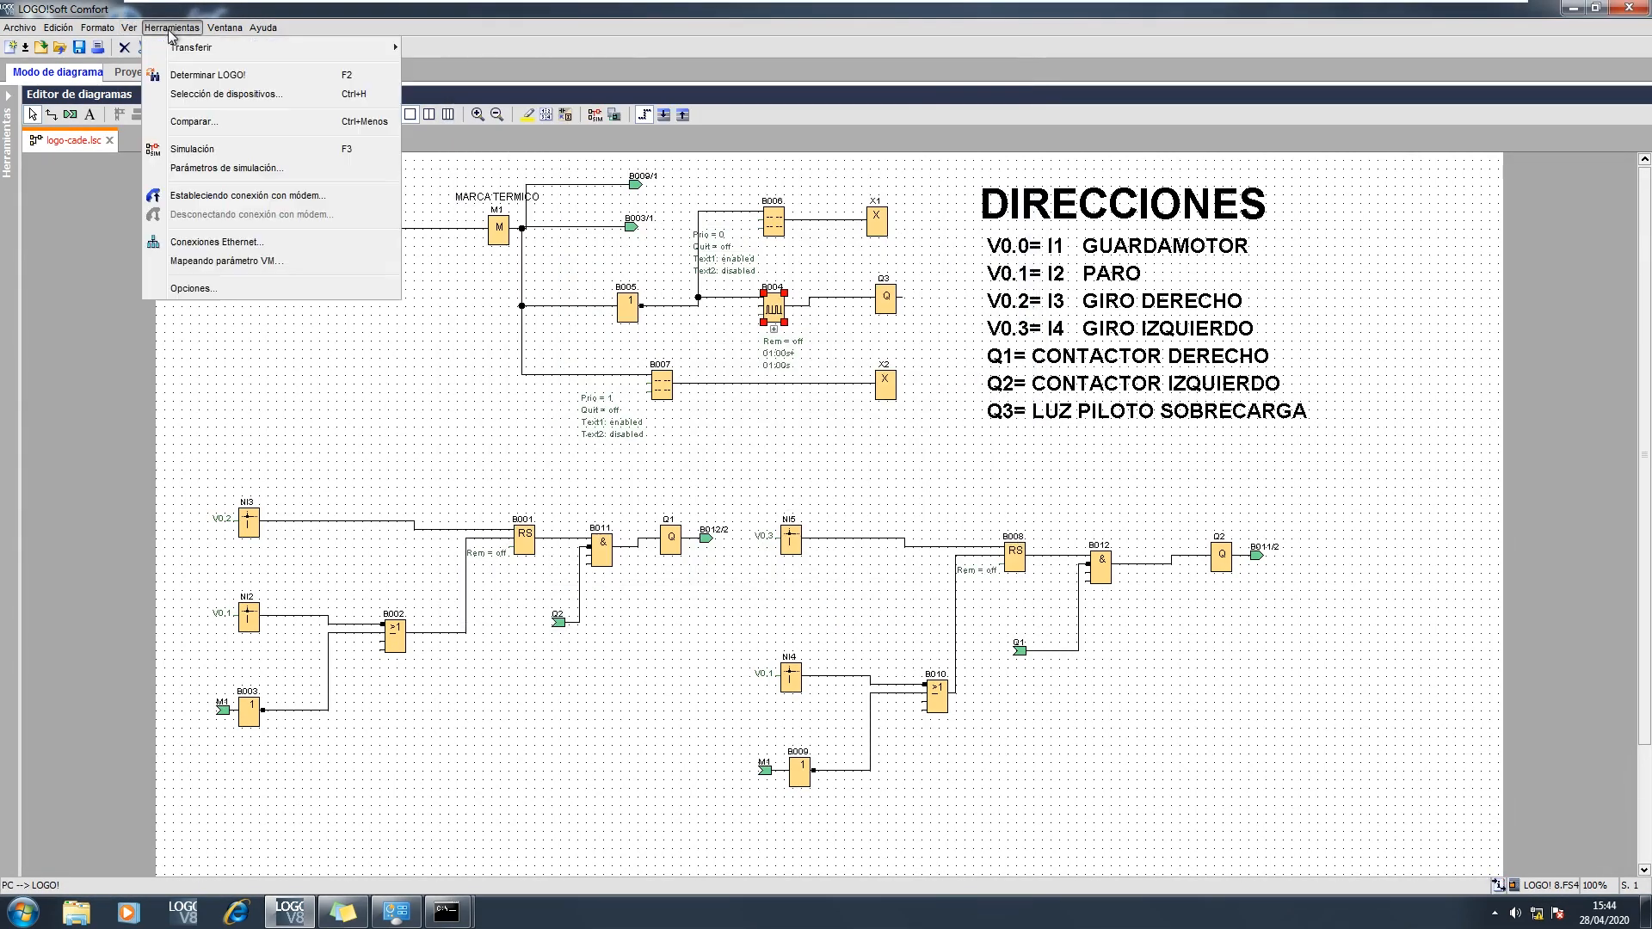
{"action": "left_click", "coordinate": [244, 95]}
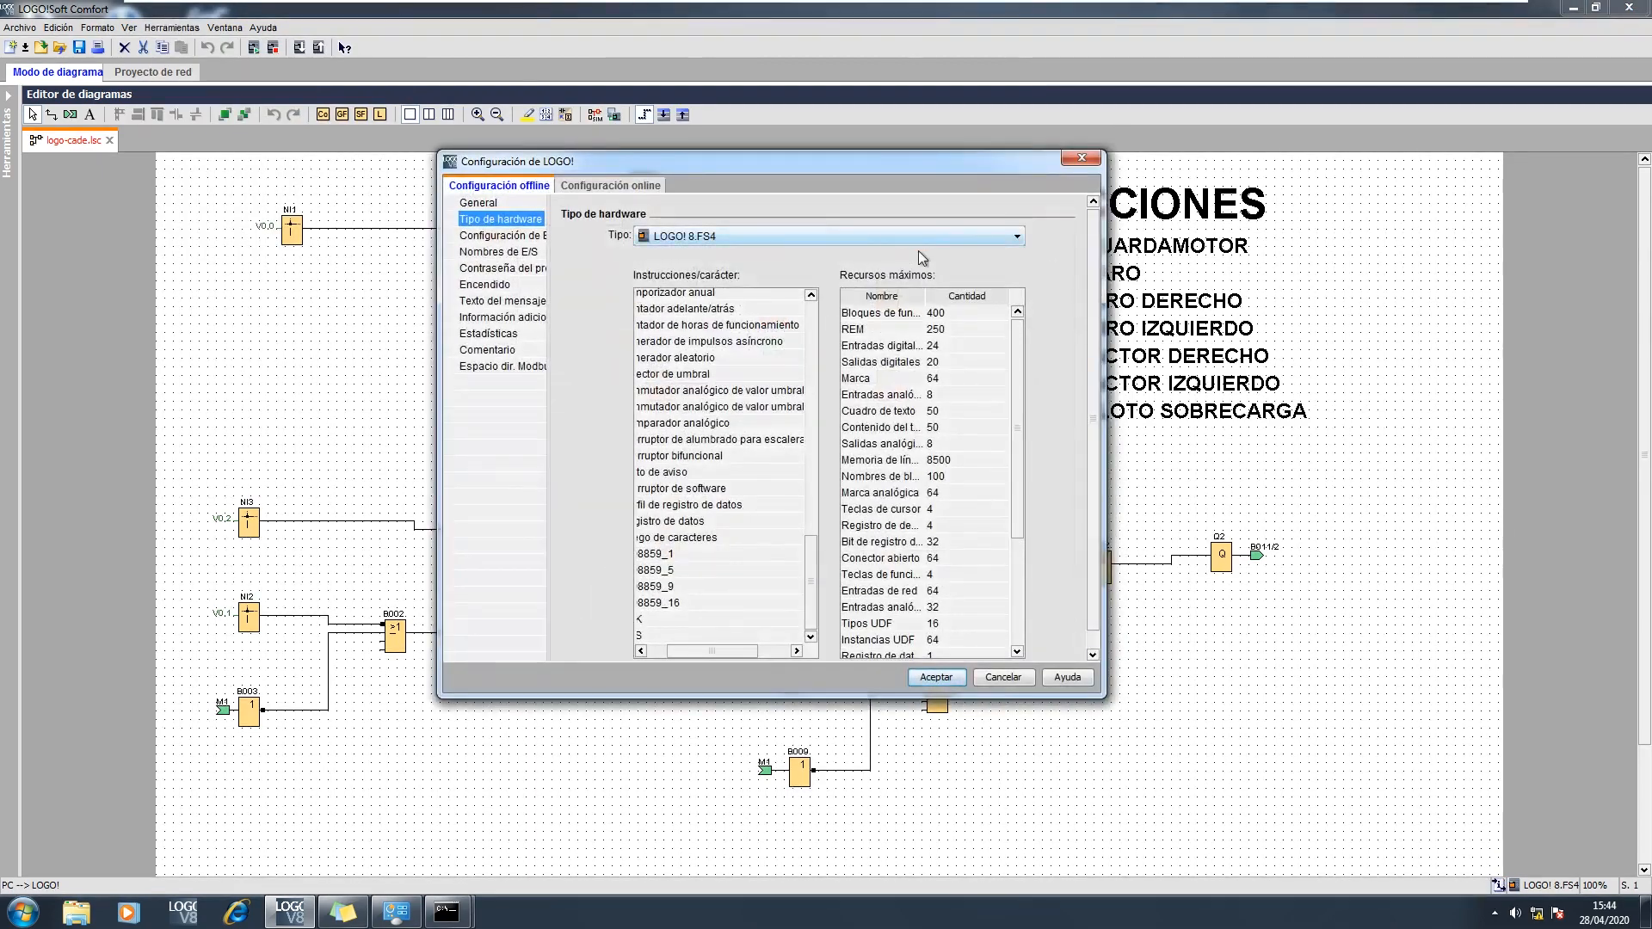
{"action": "left_click", "coordinate": [917, 237]}
{"action": "left_click", "coordinate": [861, 332]}
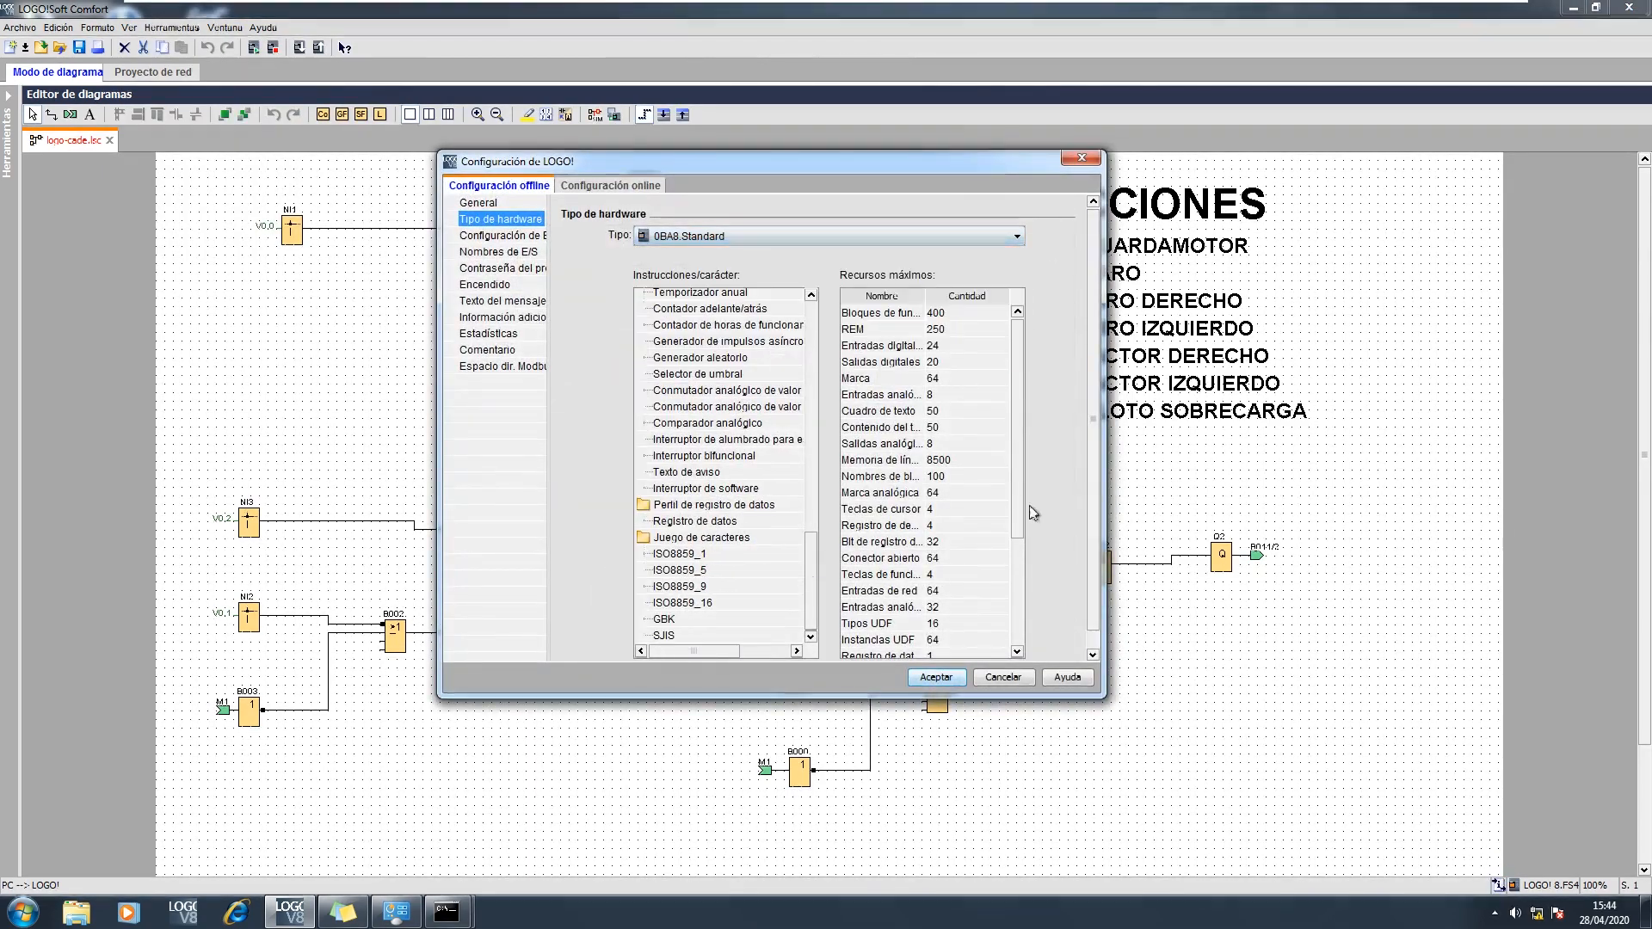
{"action": "left_click", "coordinate": [938, 676]}
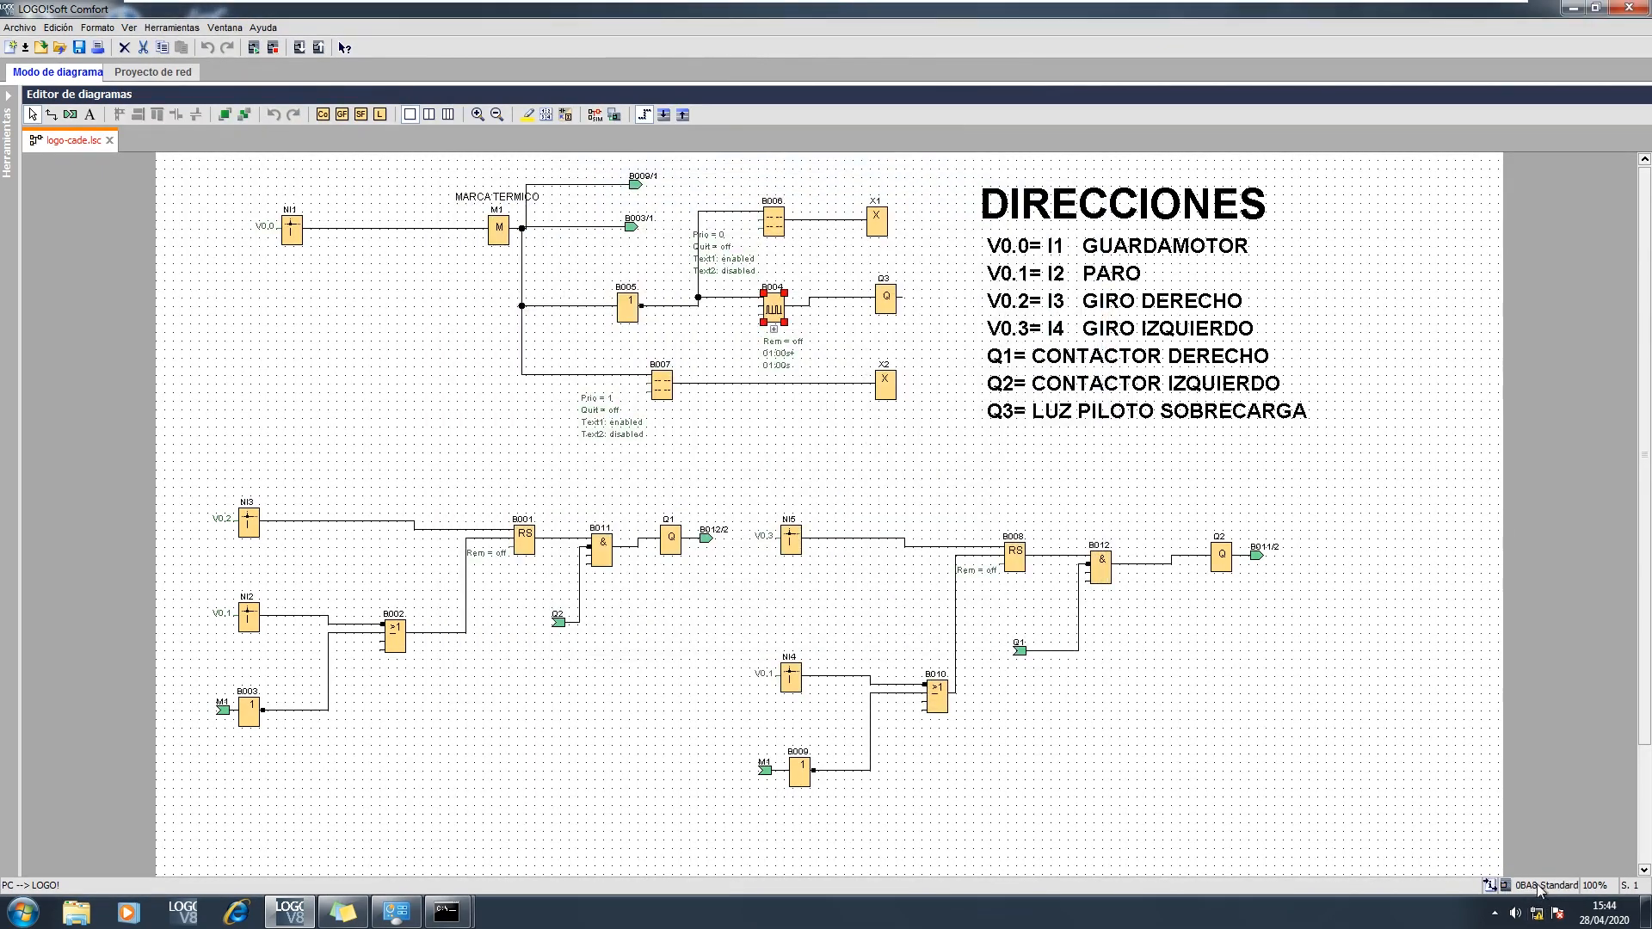